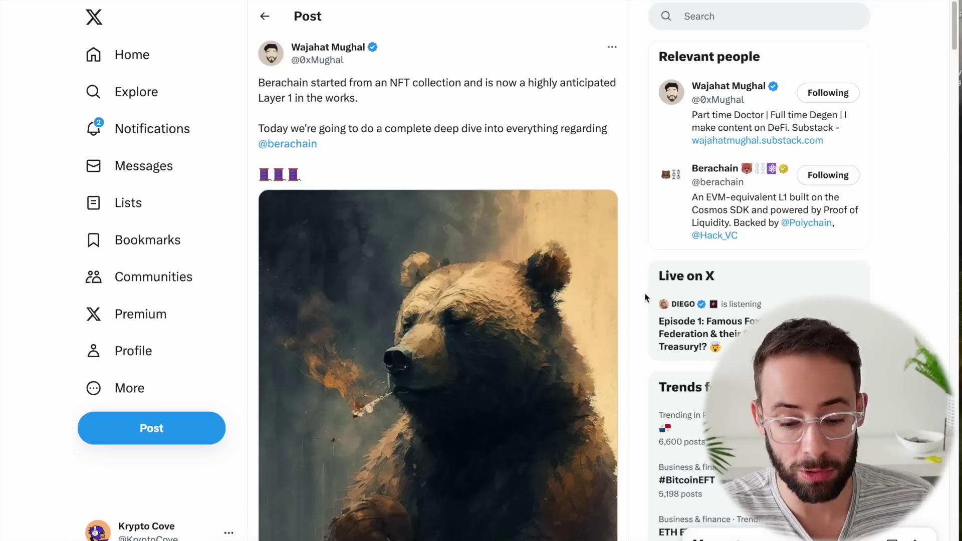
Open the Daily Drip quest and follow its 'Daily Visit the Berachain Faucet' task.
scroll(645, 293, down, 7)
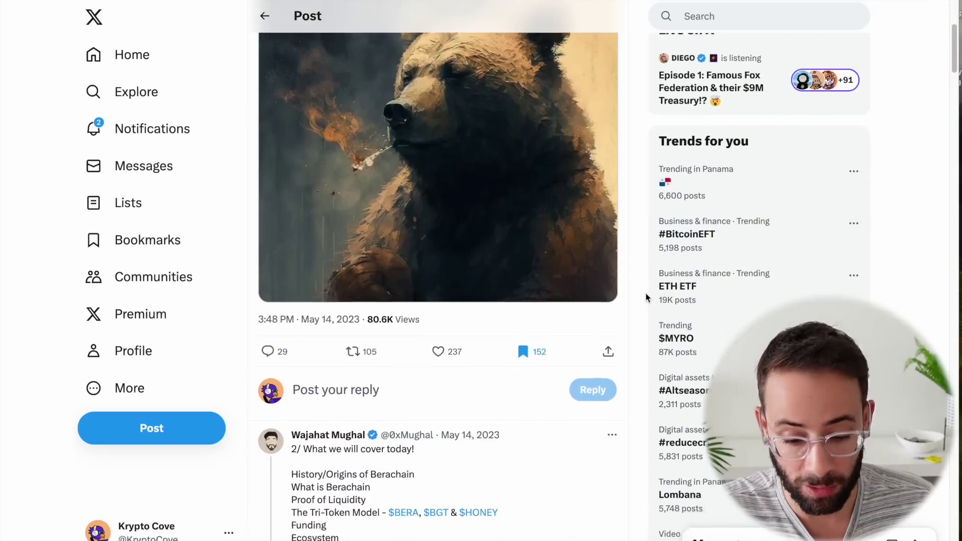
scroll(646, 292, down, 4)
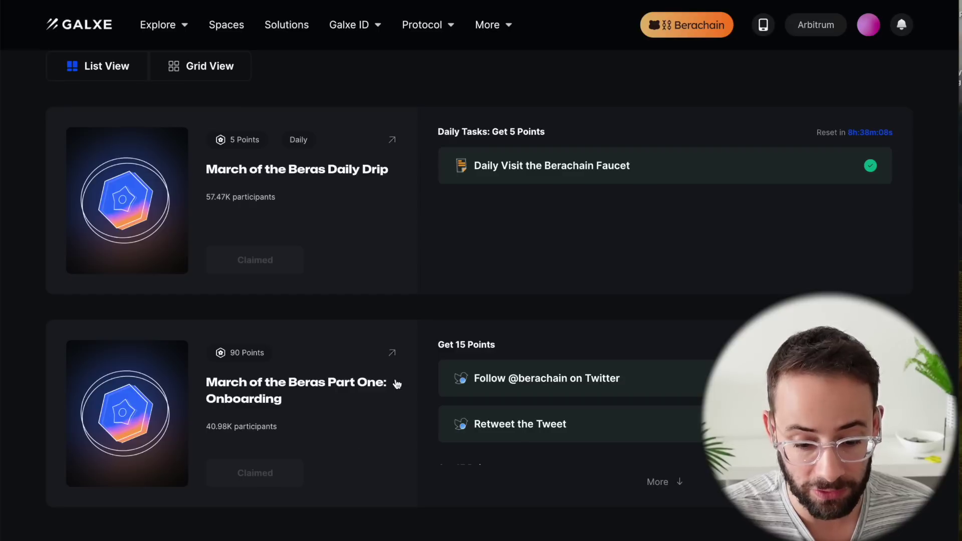
scroll(412, 301, up, 3)
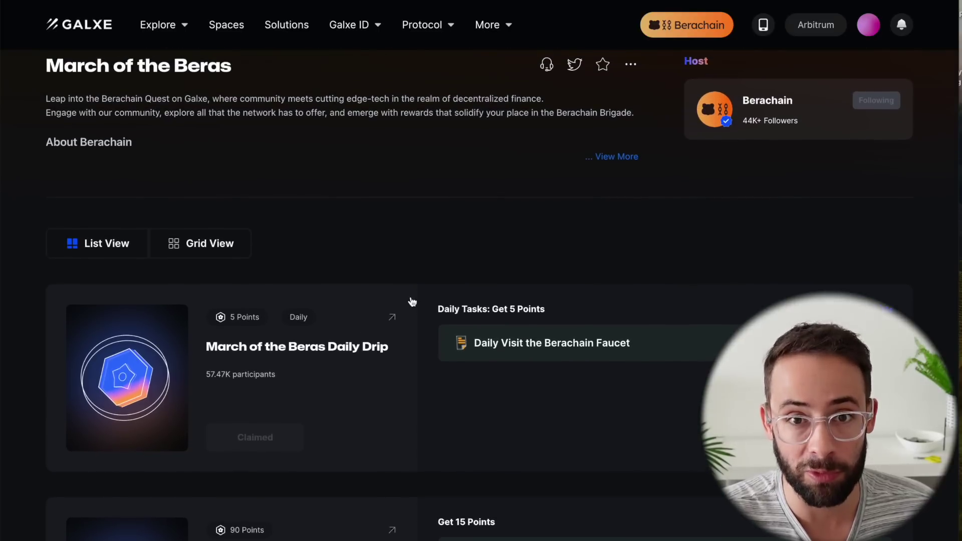
scroll(412, 301, up, 5)
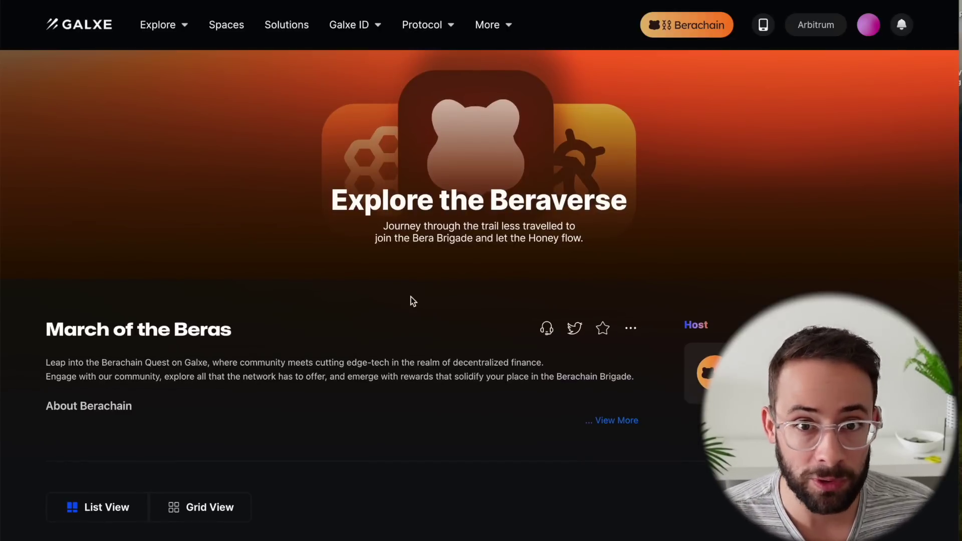
scroll(411, 301, down, 6)
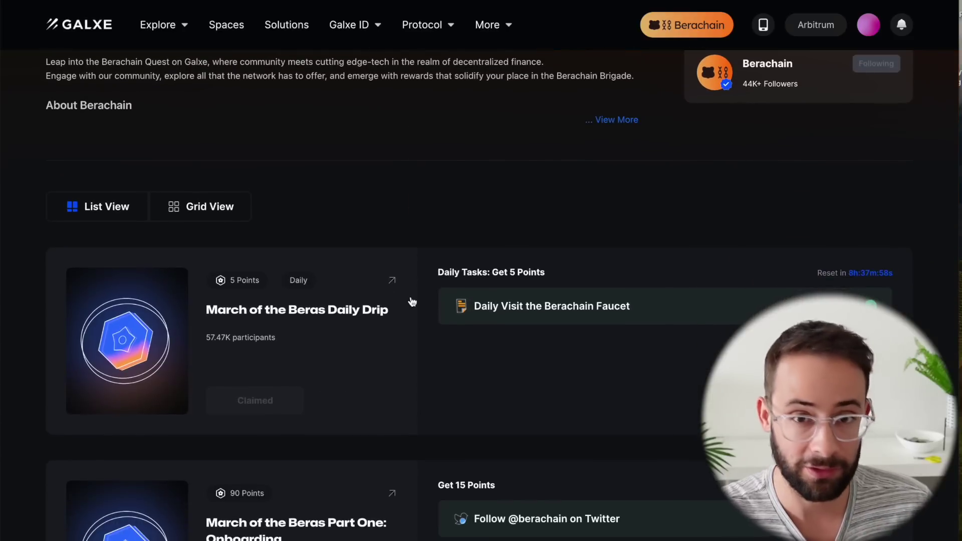
scroll(412, 301, down, 2)
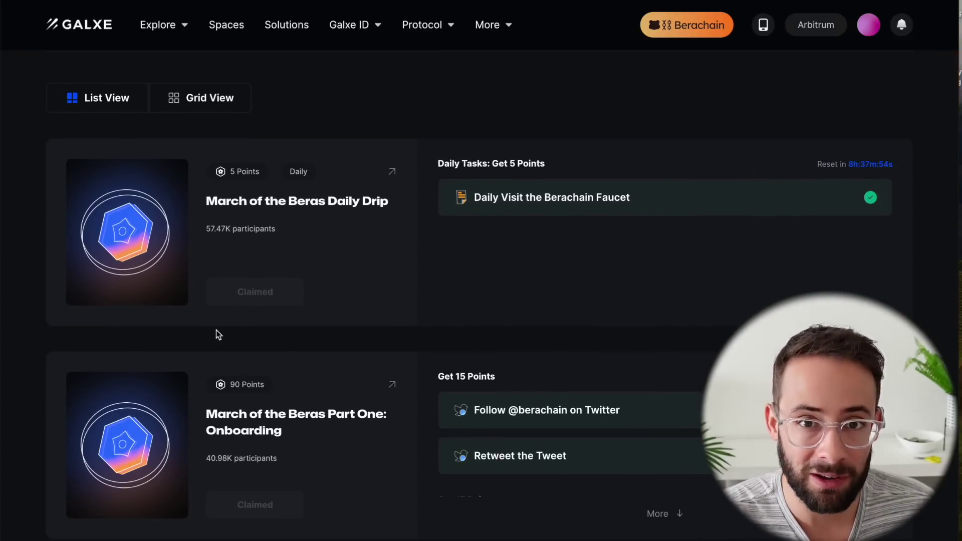
scroll(232, 381, down, 1)
scroll(458, 252, up, 9)
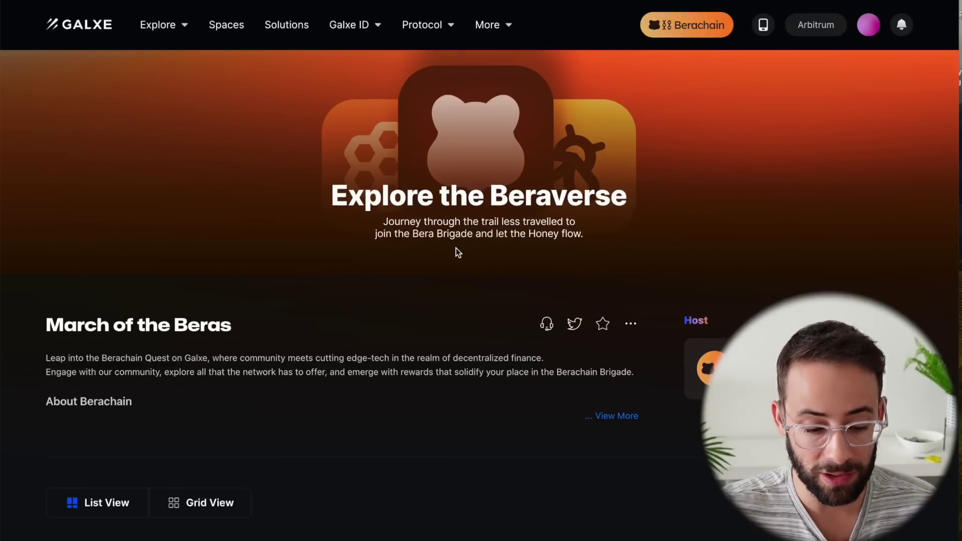
scroll(457, 252, down, 9)
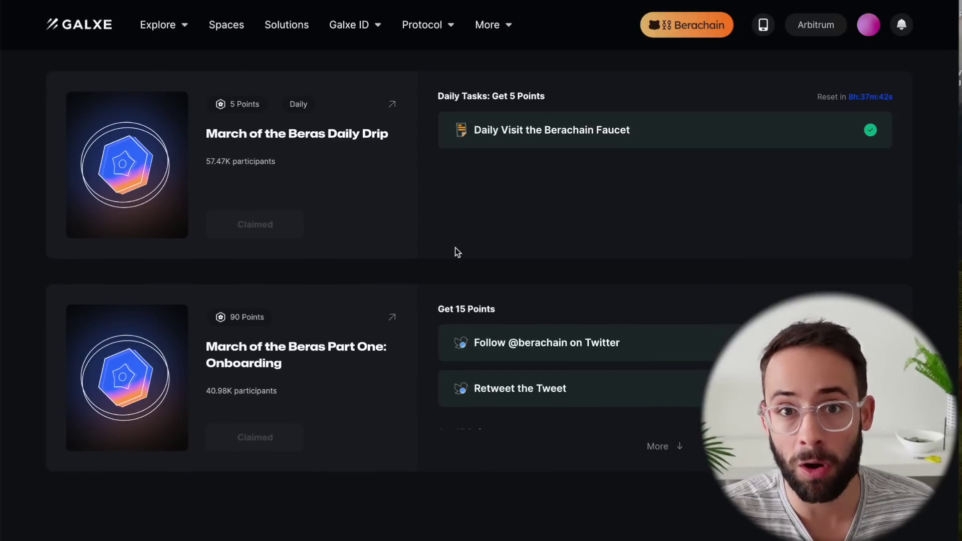
scroll(458, 252, up, 1)
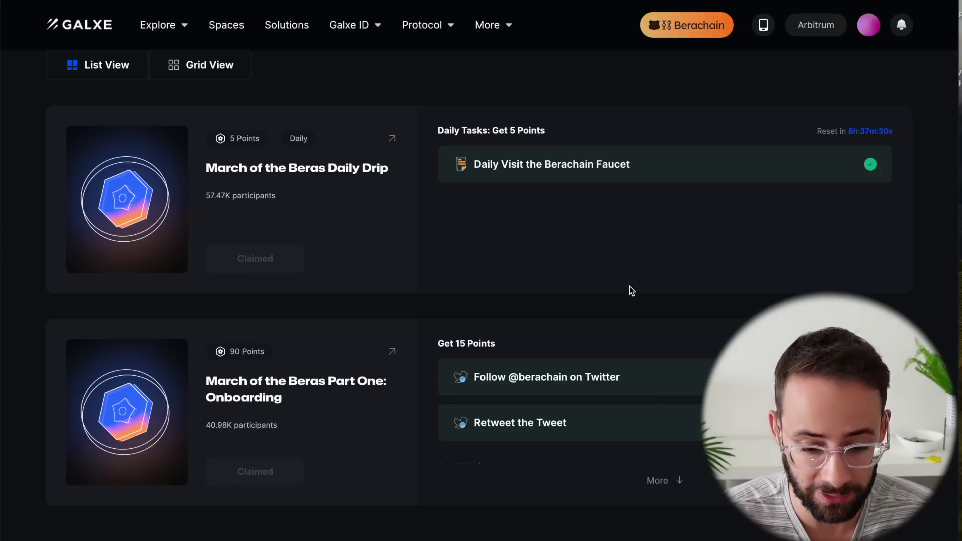
click(304, 172)
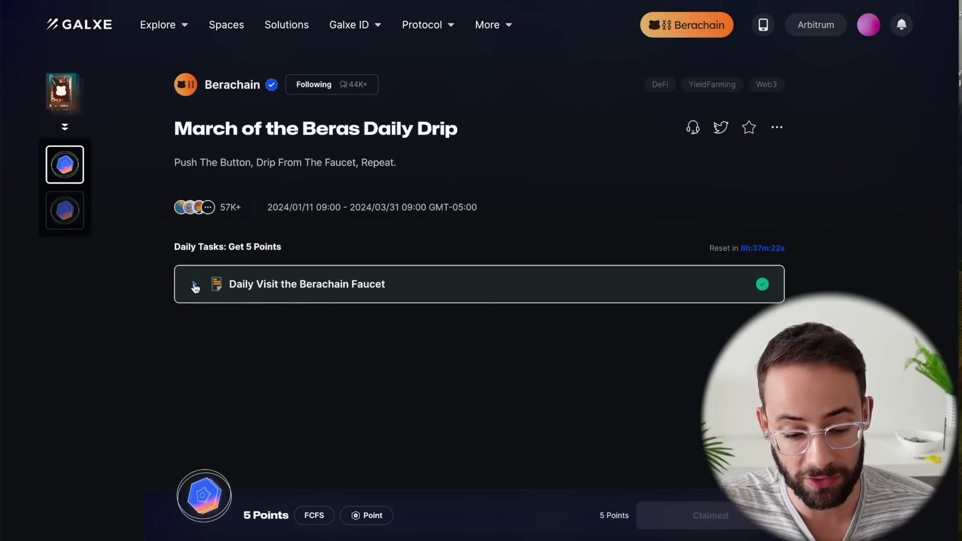
click(195, 290)
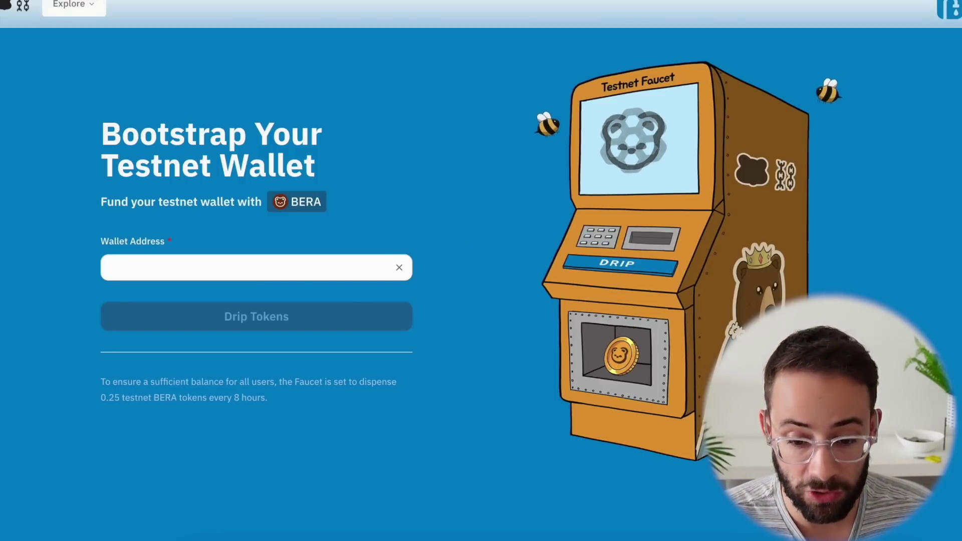
Paste the MetaMask wallet address into the faucet and request testnet BERA.
key(alt+shift+m)
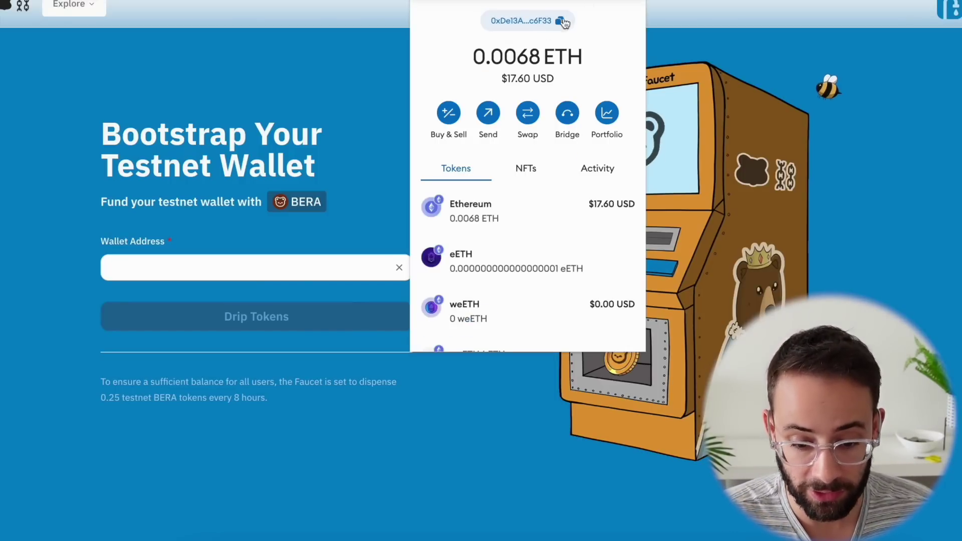
click(559, 22)
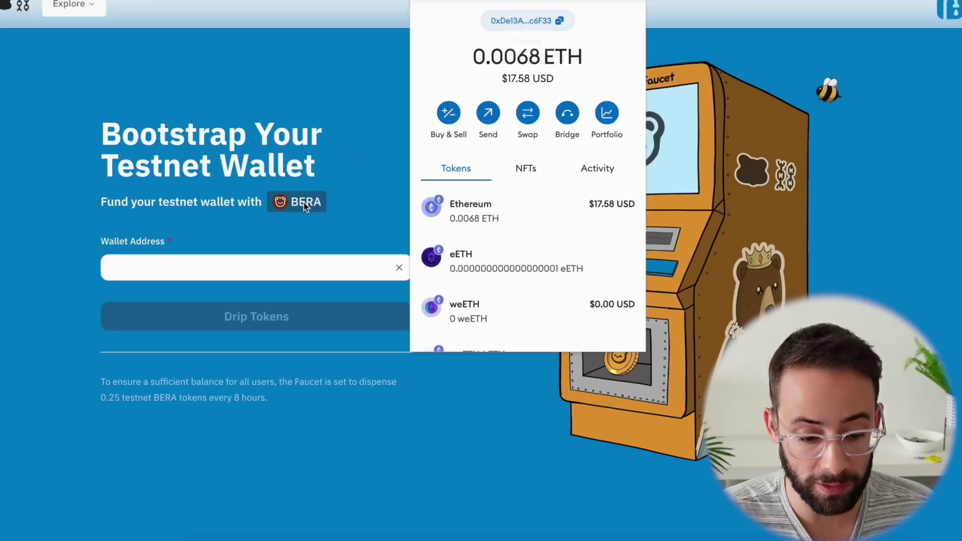
click(289, 251)
click(273, 272)
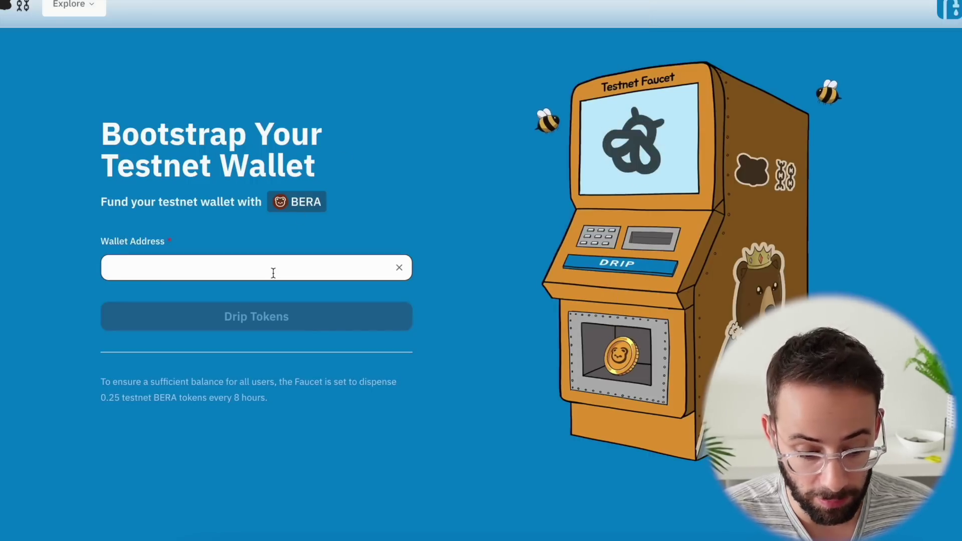
key(ctrl+v)
click(290, 316)
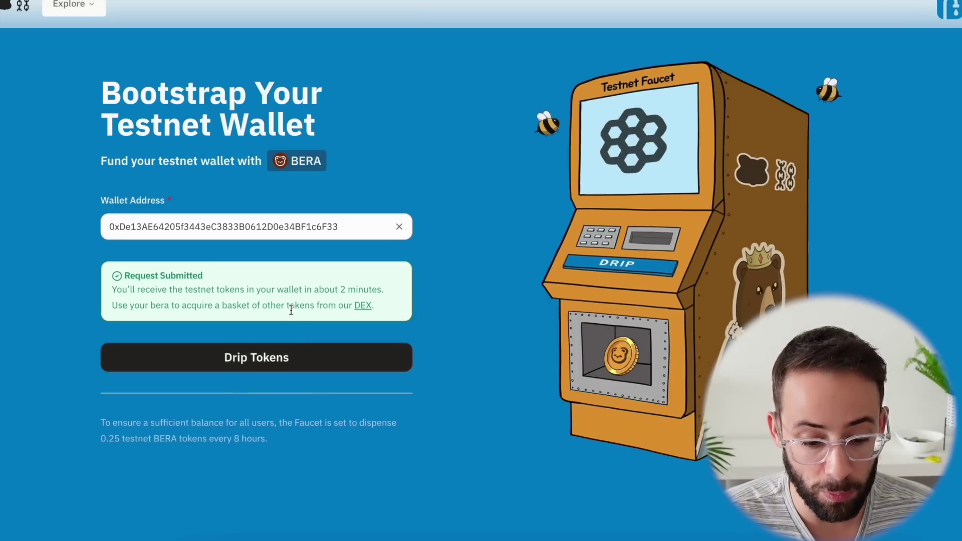
Note the two-minute wait message, then go to BEX via the Explore app list.
drag(385, 290, 294, 291)
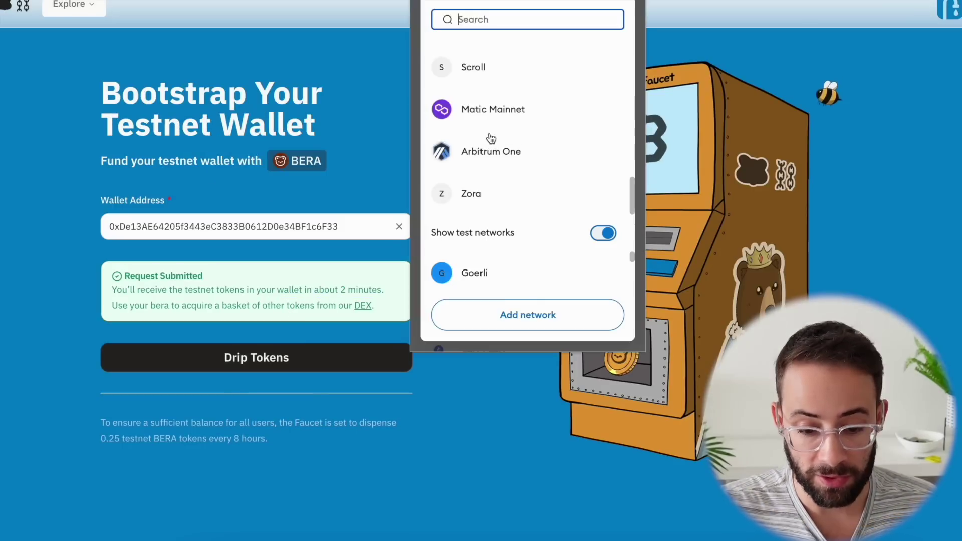
scroll(491, 140, up, 5)
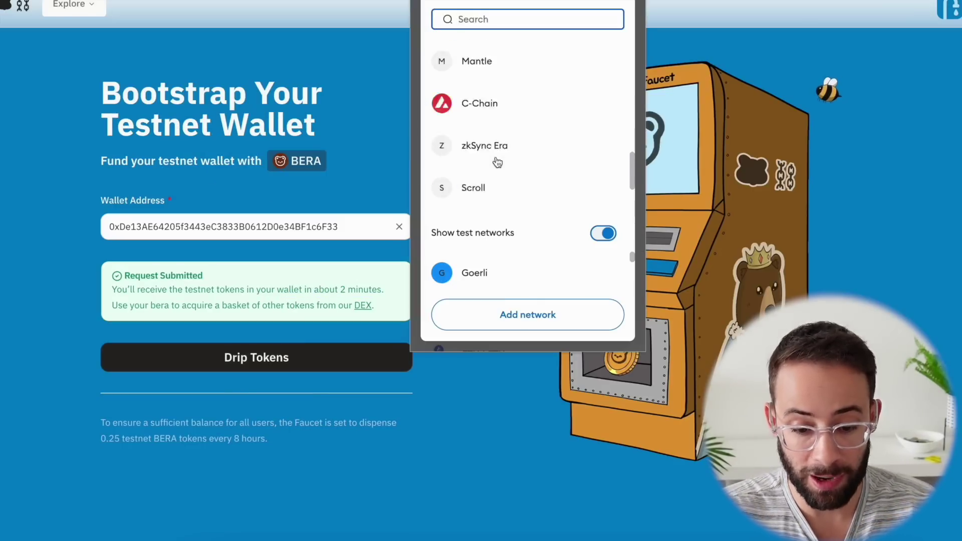
scroll(496, 161, down, 6)
scroll(496, 161, up, 6)
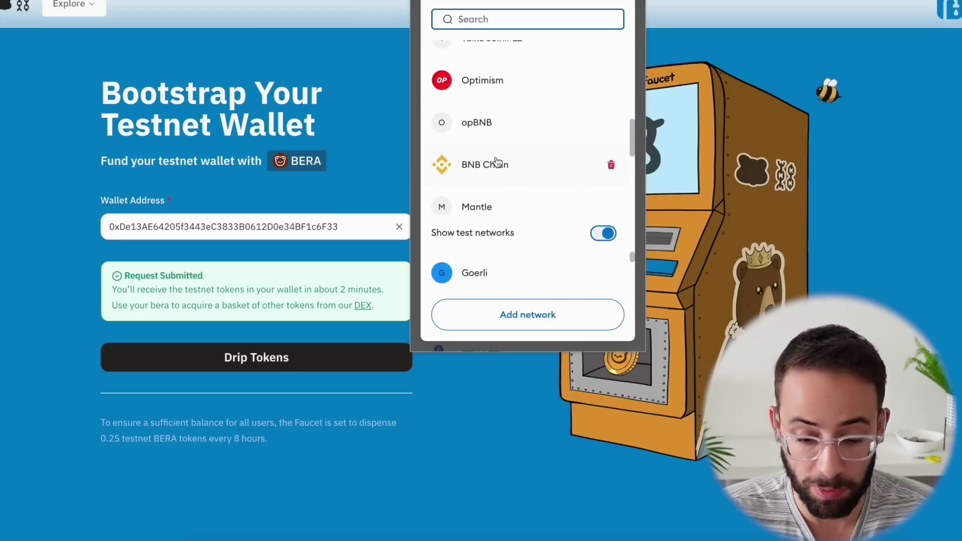
scroll(496, 161, up, 5)
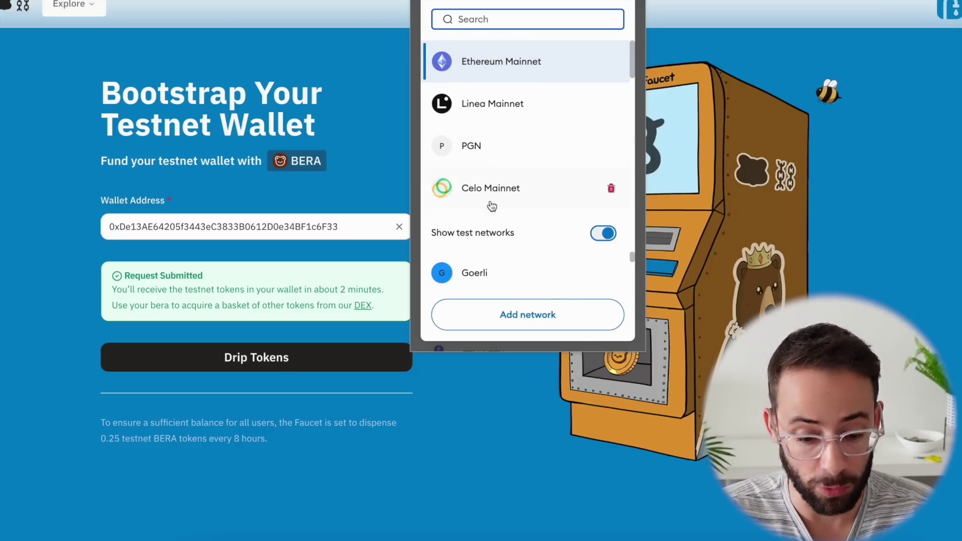
click(496, 368)
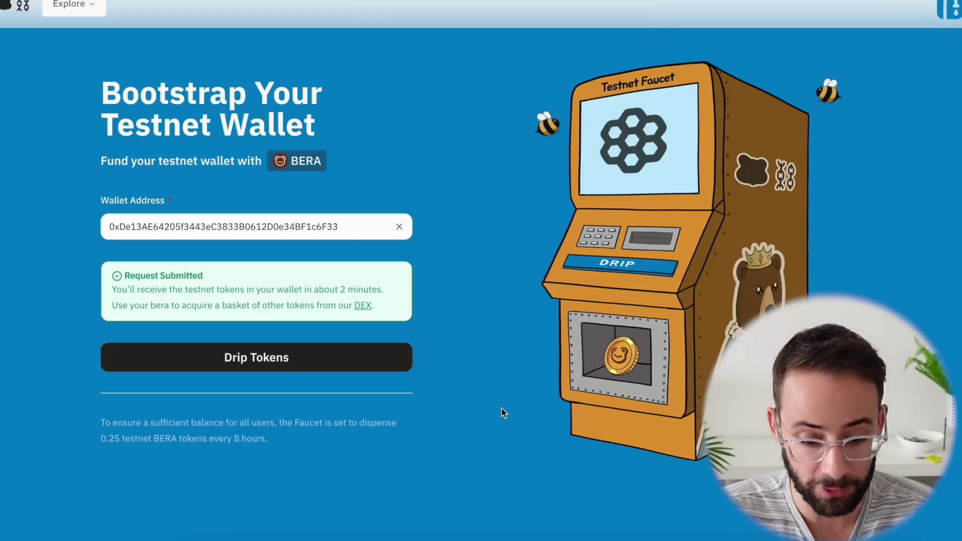
click(90, 12)
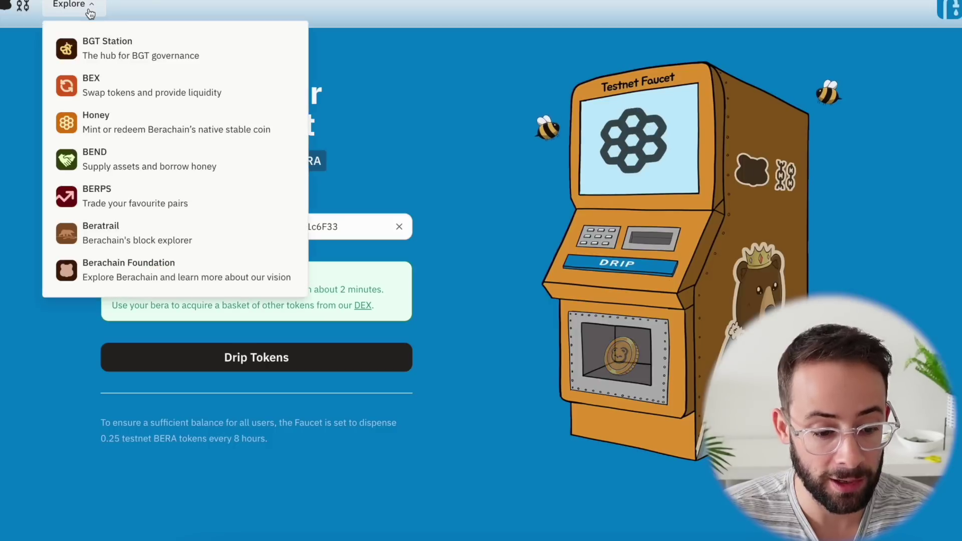
click(152, 85)
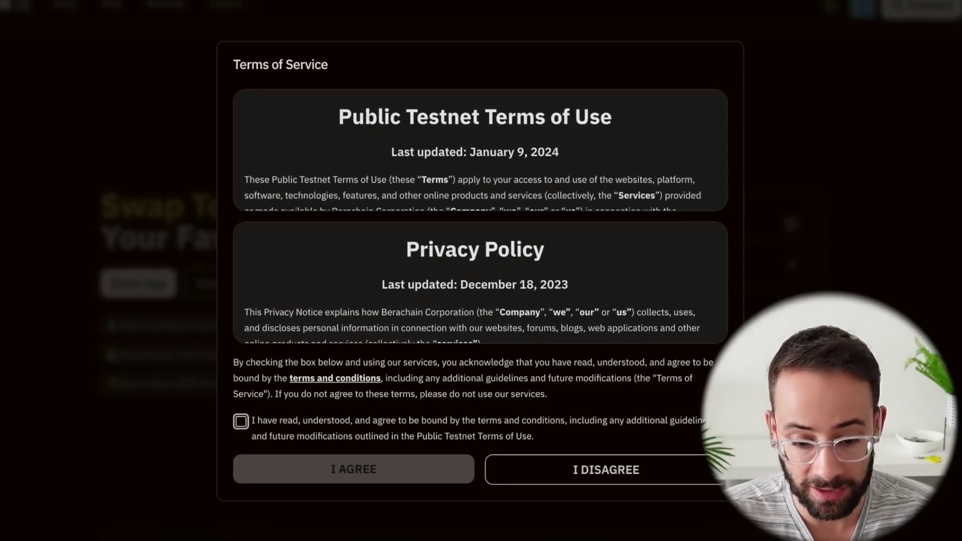
Agree to BEX's testnet terms and connect MetaMask, approving the Berachain-Artio network.
click(240, 421)
click(353, 469)
click(926, 9)
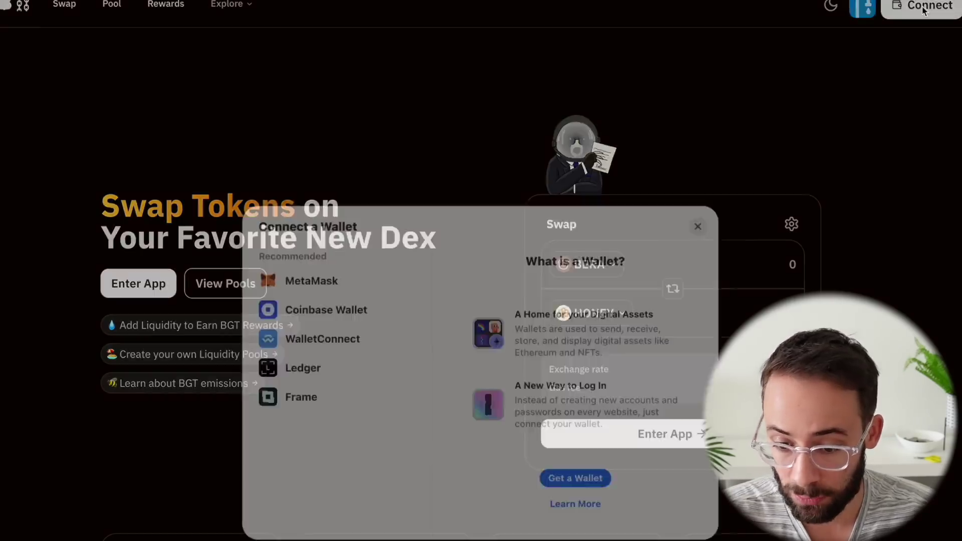
click(354, 181)
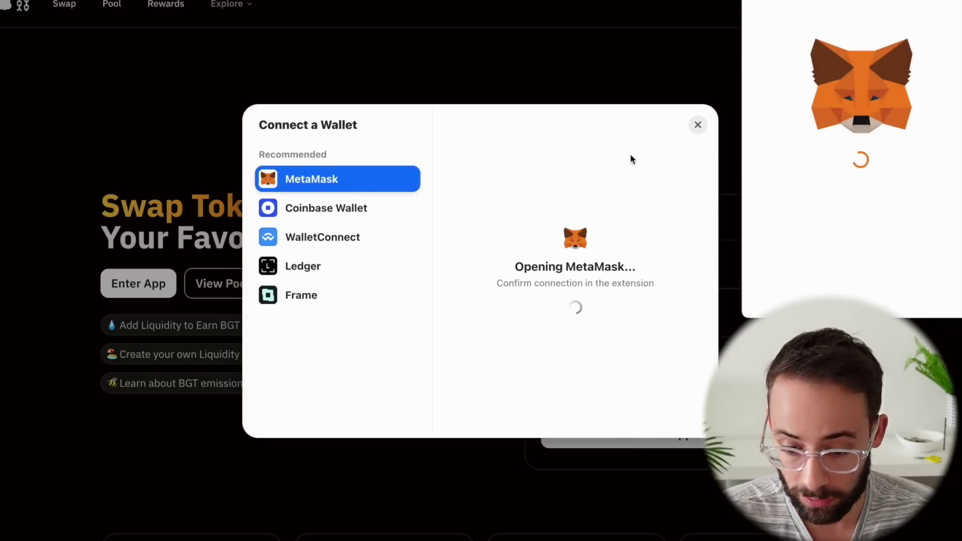
click(913, 291)
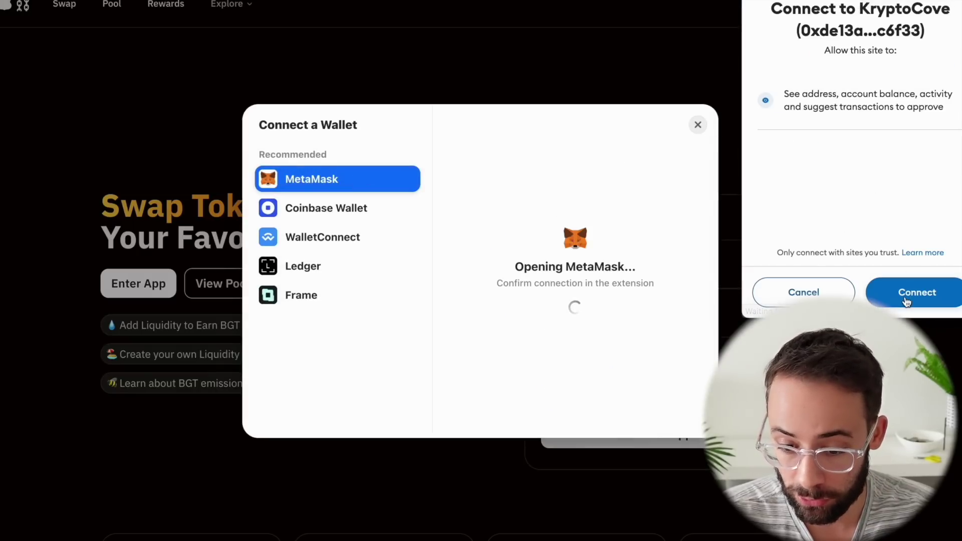
click(906, 300)
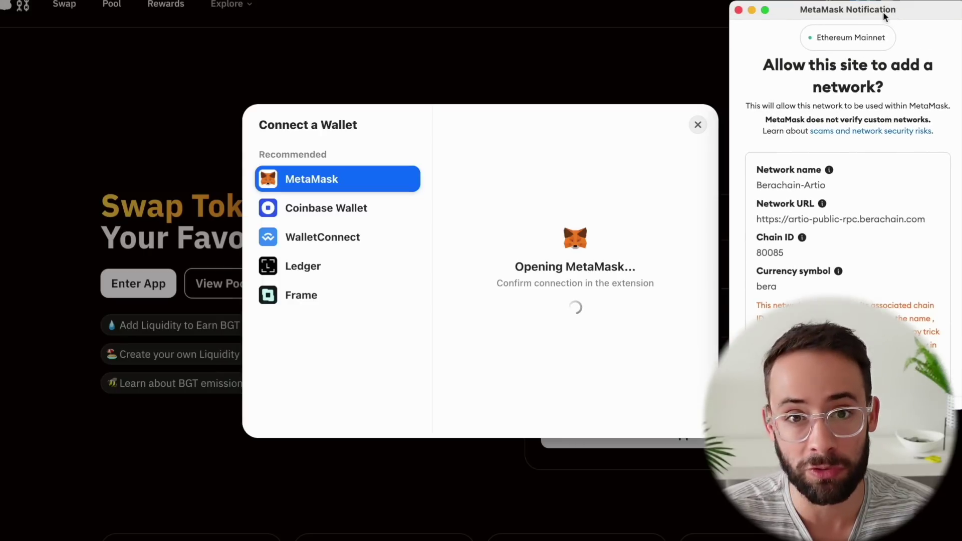
scroll(834, 284, down, 5)
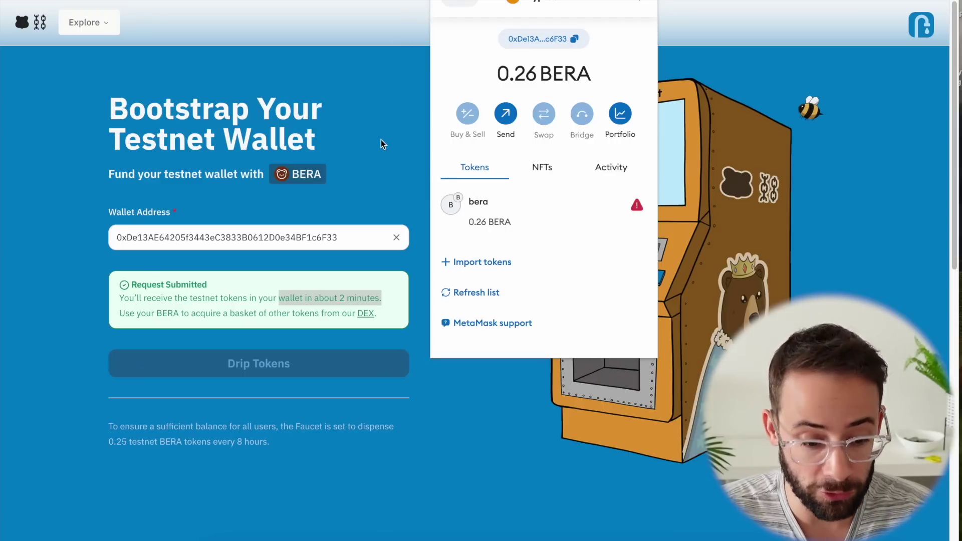
Verify the 0.26 BERA wallet balance and return to Galxe's Daily Drip quest.
click(398, 166)
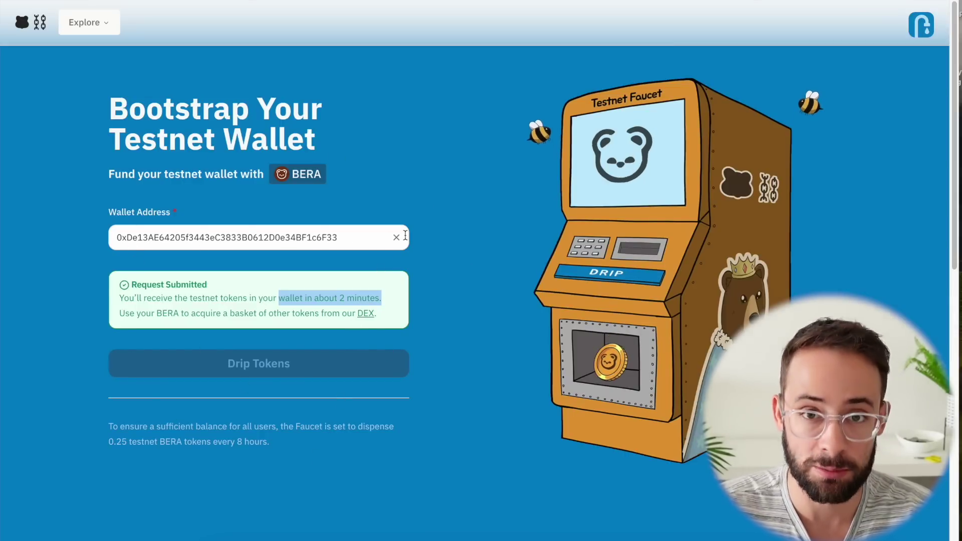
click(107, 25)
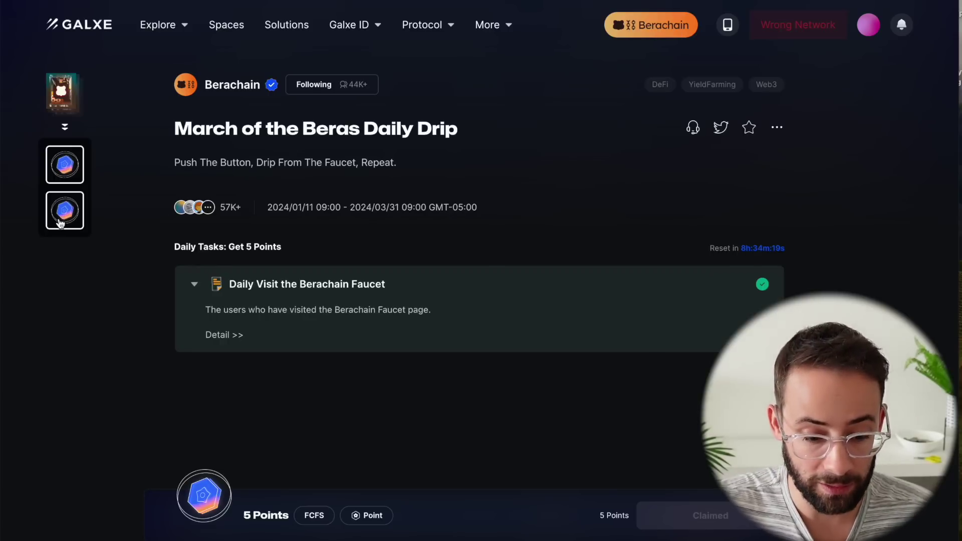
Browse the Part One: Onboarding quest list, then switch over to Discord.
click(59, 220)
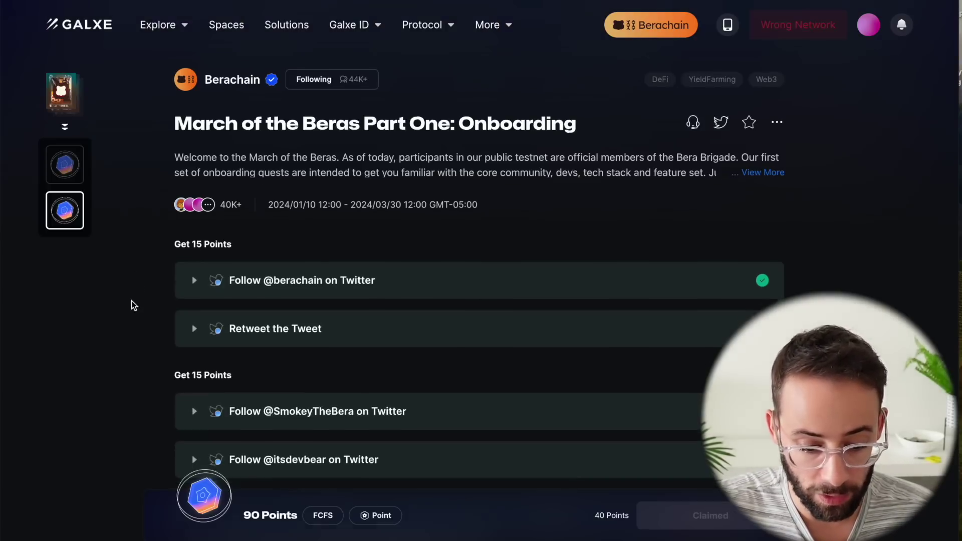
scroll(143, 295, down, 4)
scroll(235, 240, up, 1)
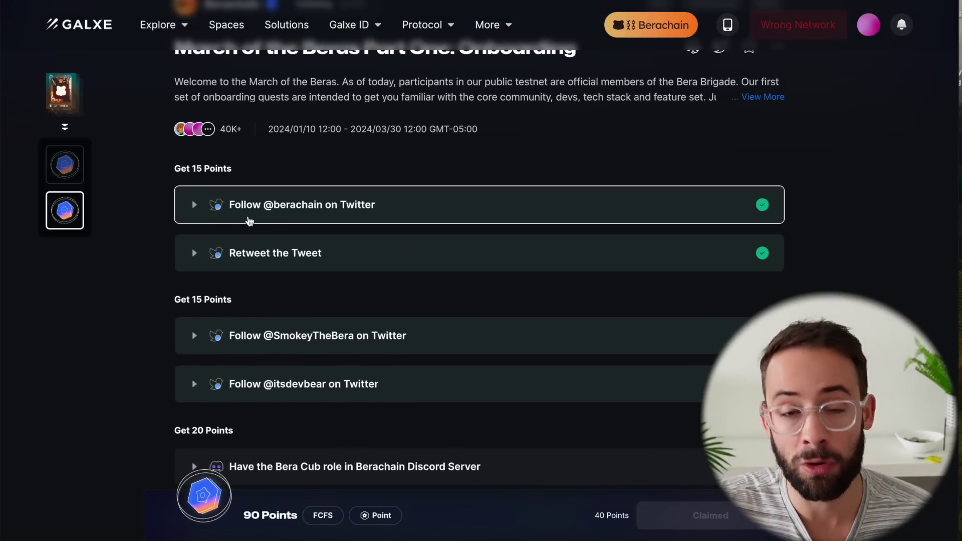
scroll(333, 157, down, 3)
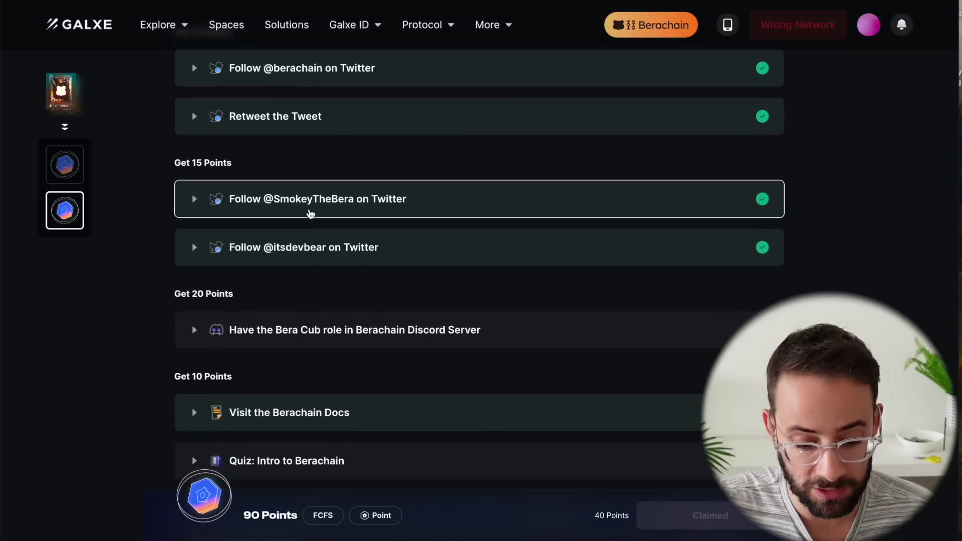
scroll(339, 250, down, 2)
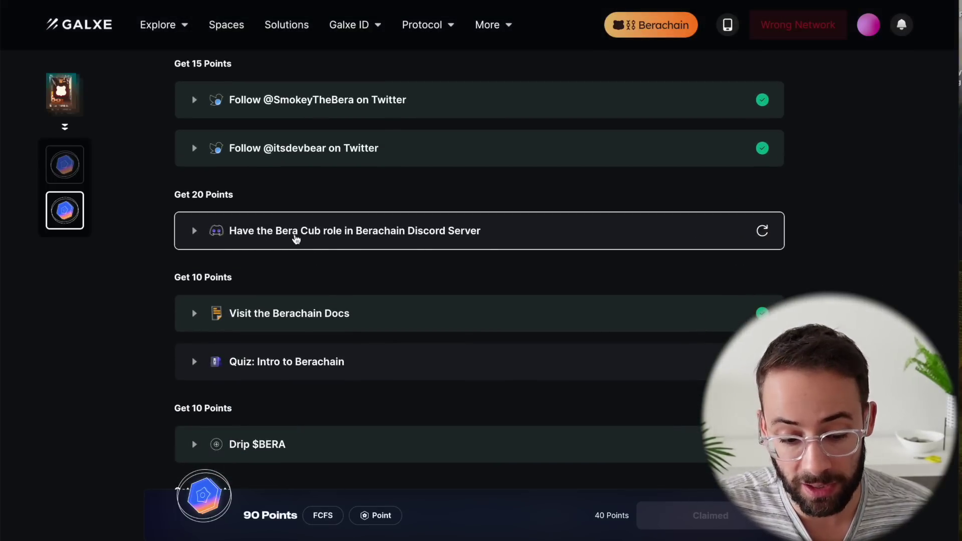
key(super+Tab)
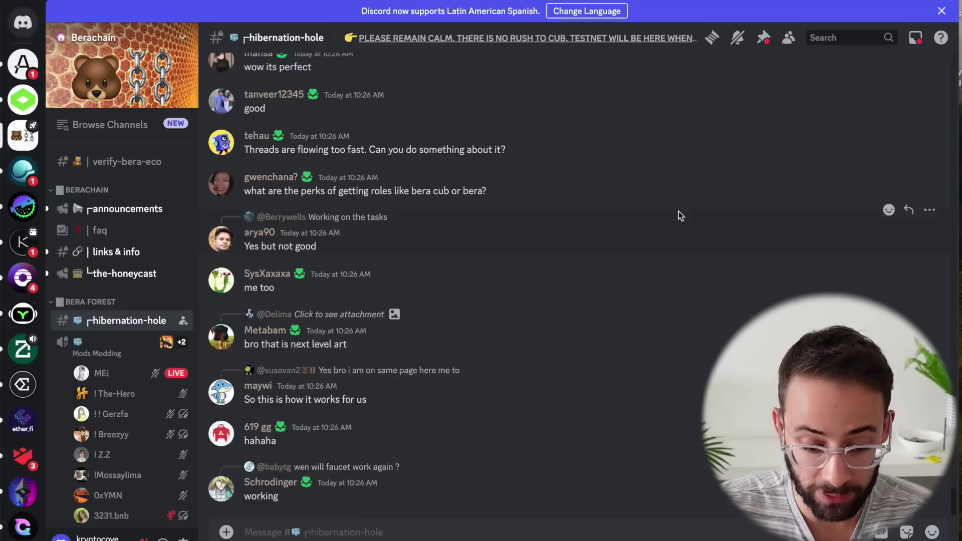
Scroll through the hibernation-hole channel messages in Discord.
scroll(621, 313, up, 20)
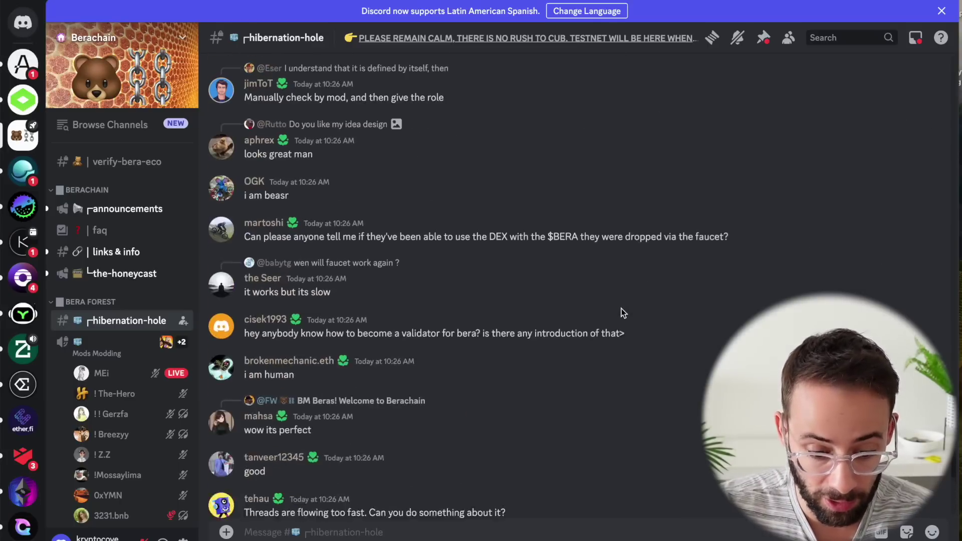
scroll(621, 313, up, 5)
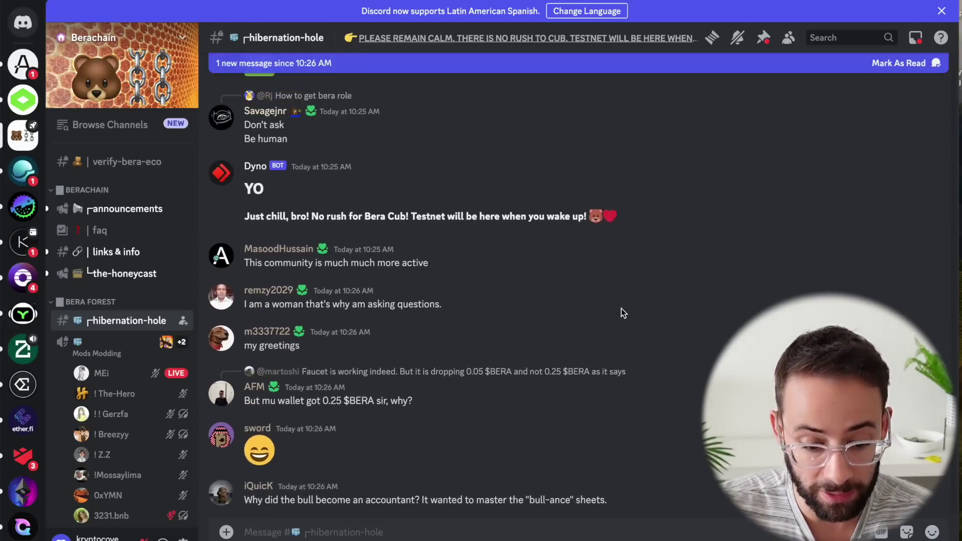
scroll(621, 313, down, 15)
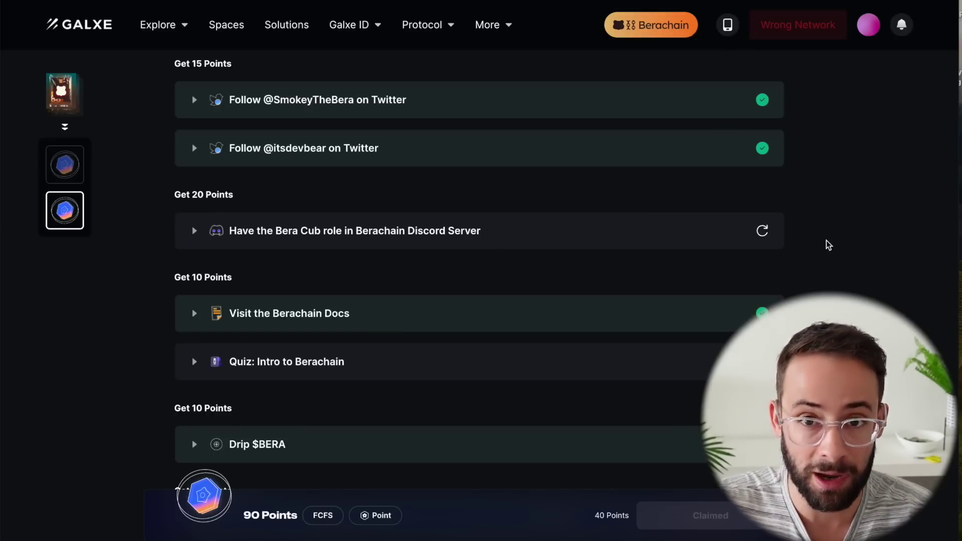
Scroll to the Quiz: Intro to Berachain quest and start it.
scroll(391, 325, down, 3)
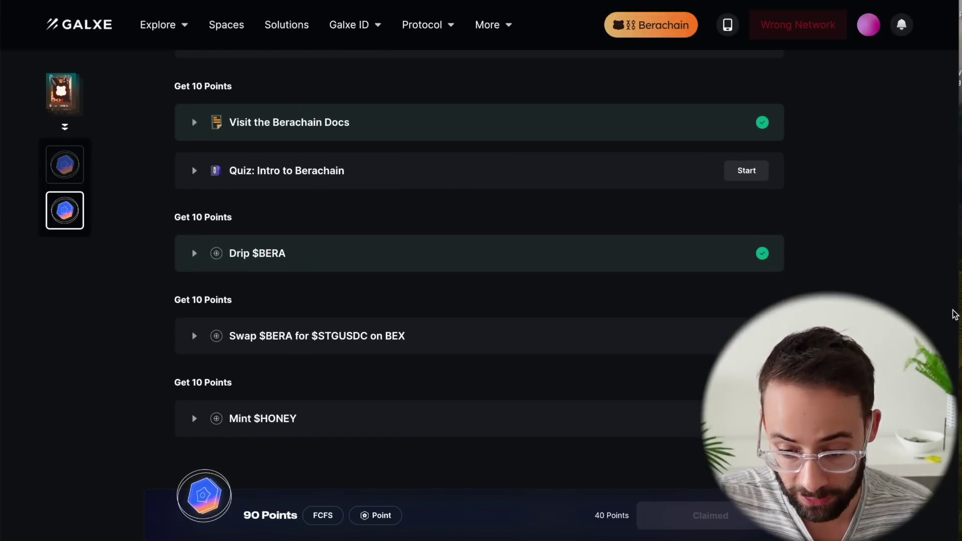
drag(958, 310, 961, 311)
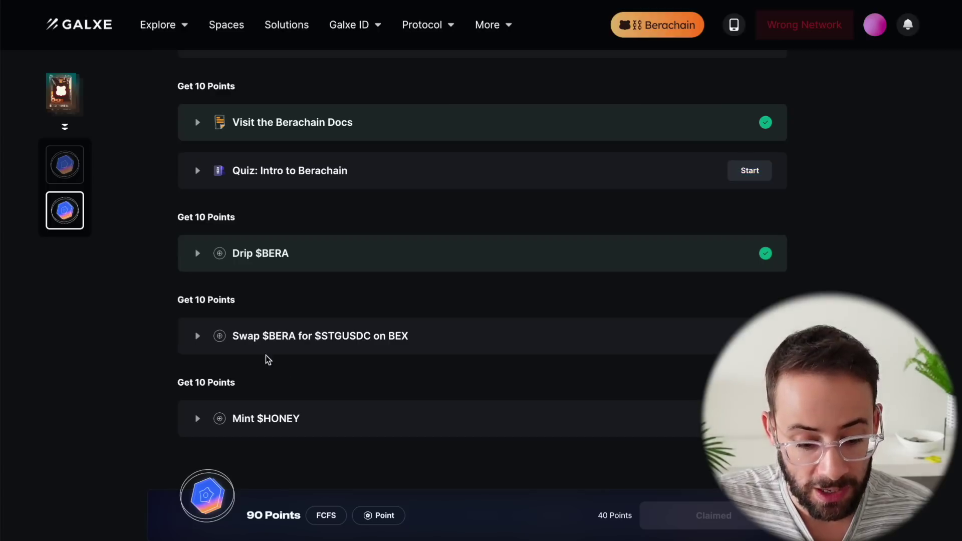
scroll(268, 351, down, 2)
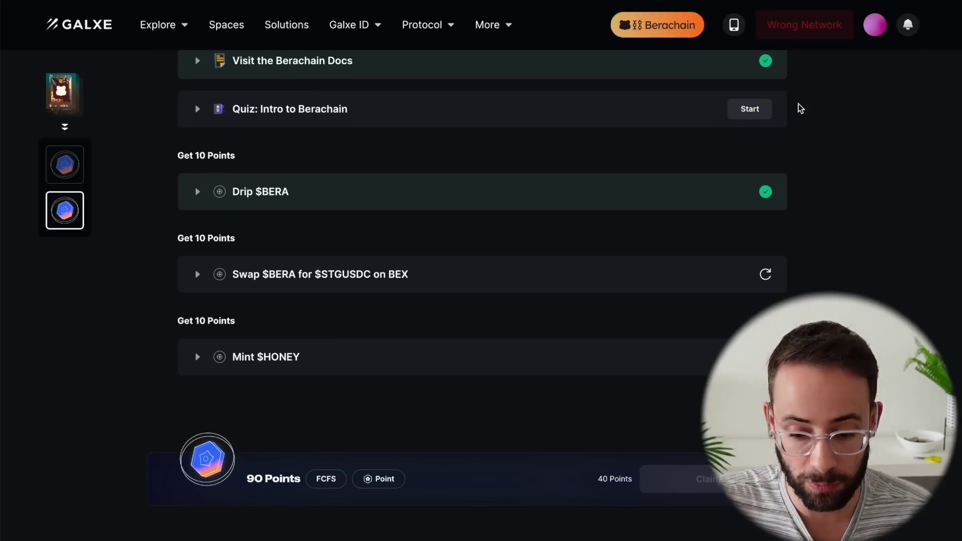
click(748, 109)
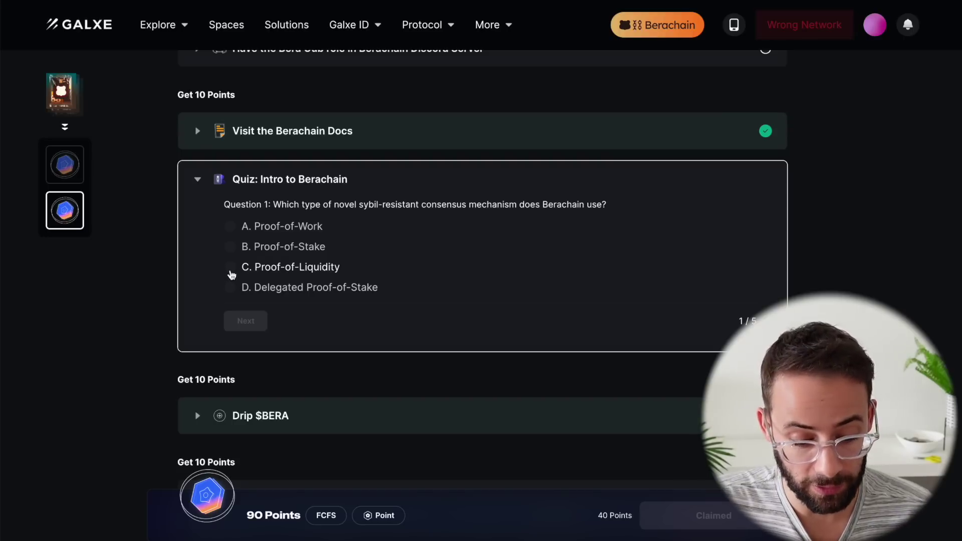
Answer all five questions (Proof-of-Liquidity, DAO liquidity, Polaris EVM, Faucet) and submit the quiz.
click(230, 267)
click(246, 320)
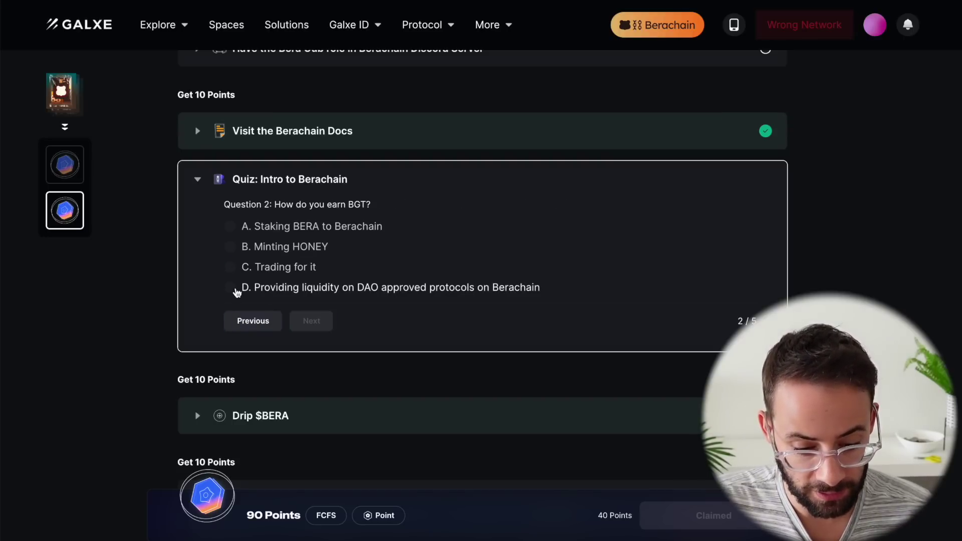
click(230, 287)
click(311, 321)
click(231, 287)
click(316, 325)
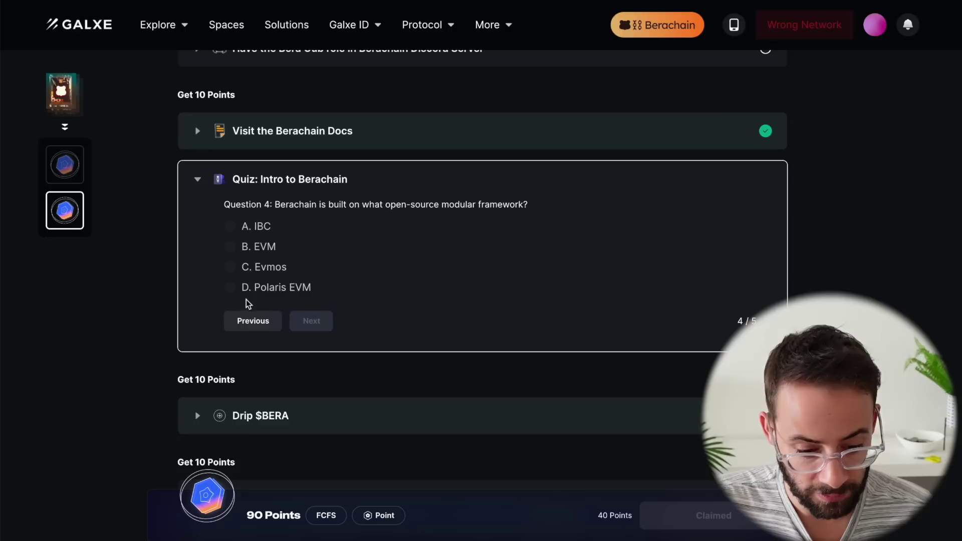
click(251, 288)
click(311, 321)
click(231, 226)
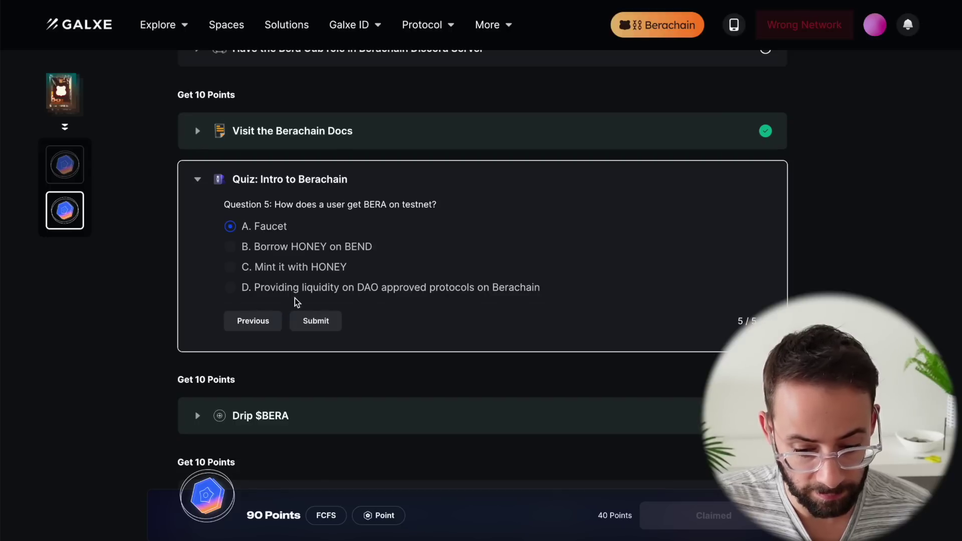
click(316, 320)
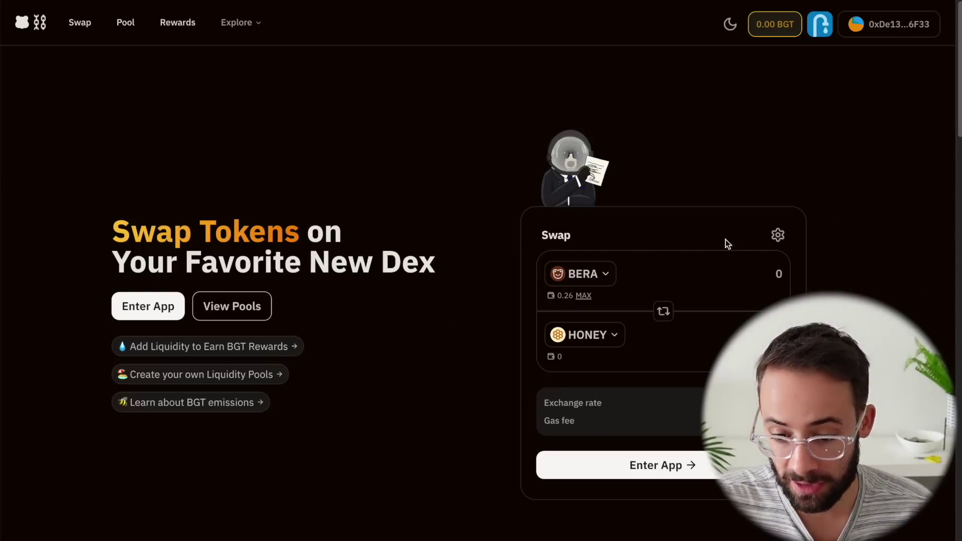
Swap 0.06 BERA for STGUSDC in BEX and view the transaction on Beratrail.
click(607, 275)
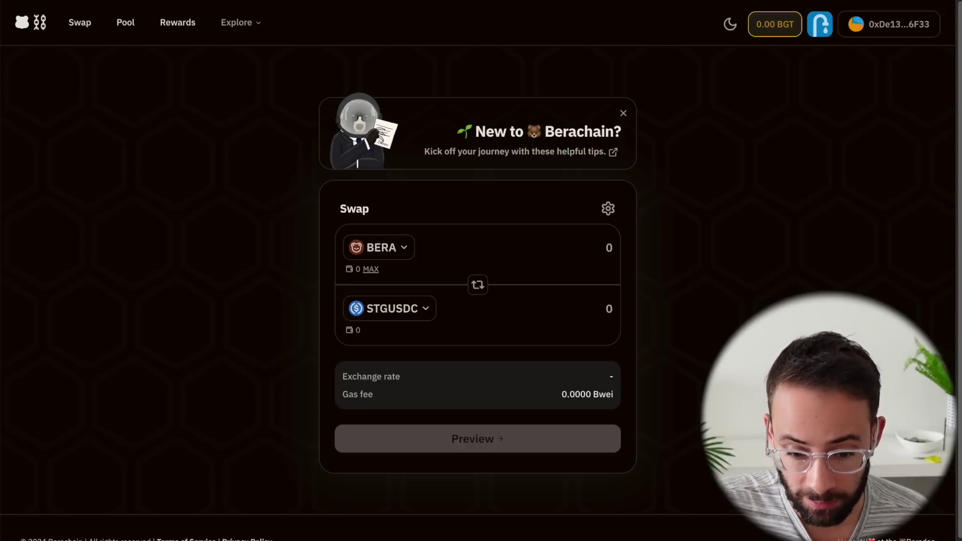
key(alt+shift+m)
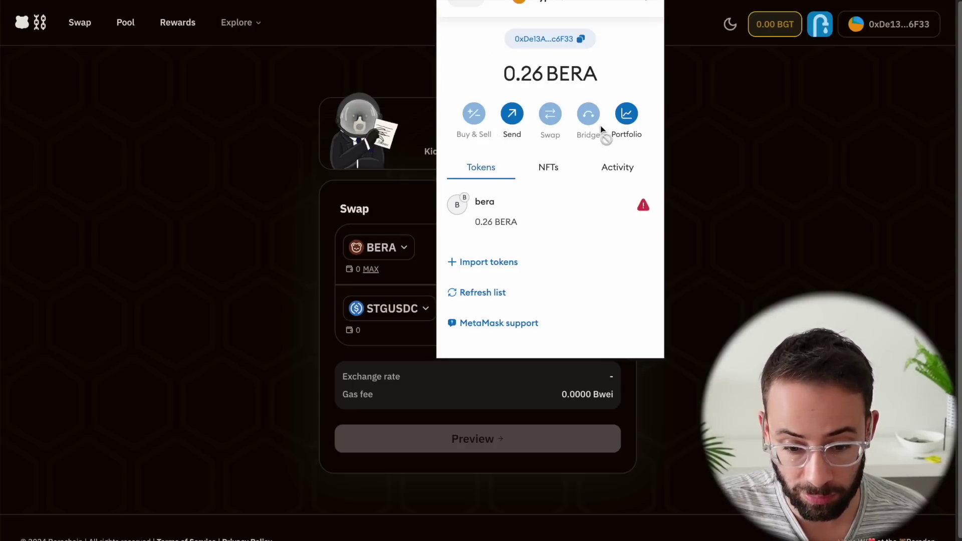
click(251, 307)
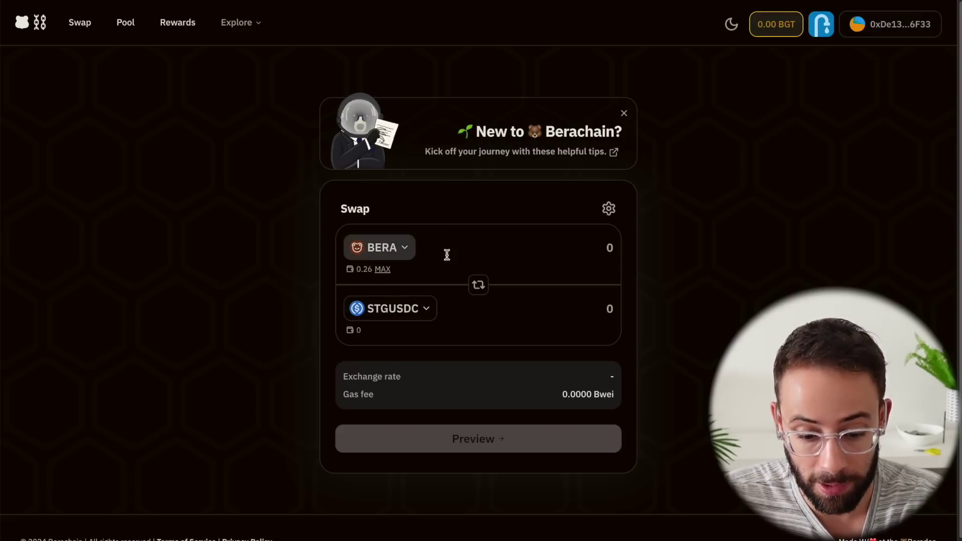
click(597, 247)
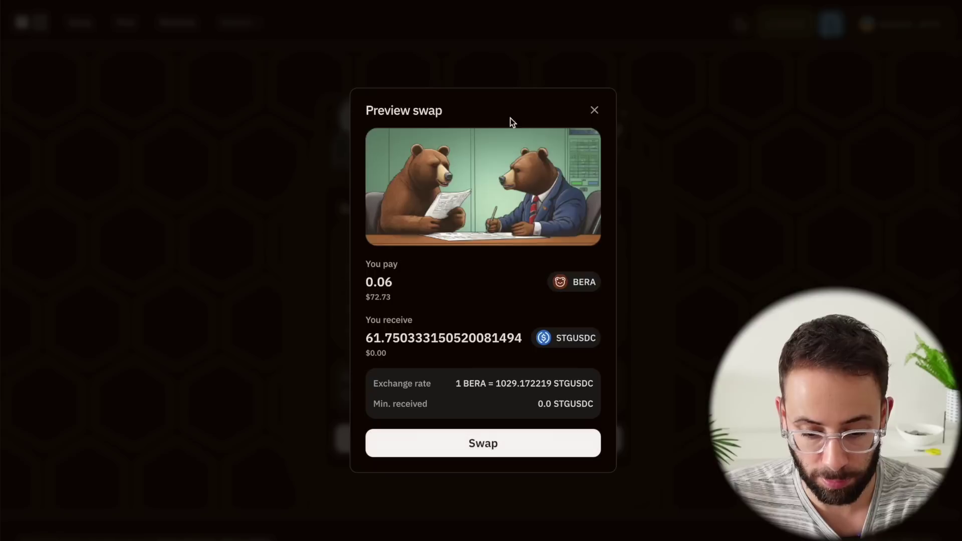
click(565, 455)
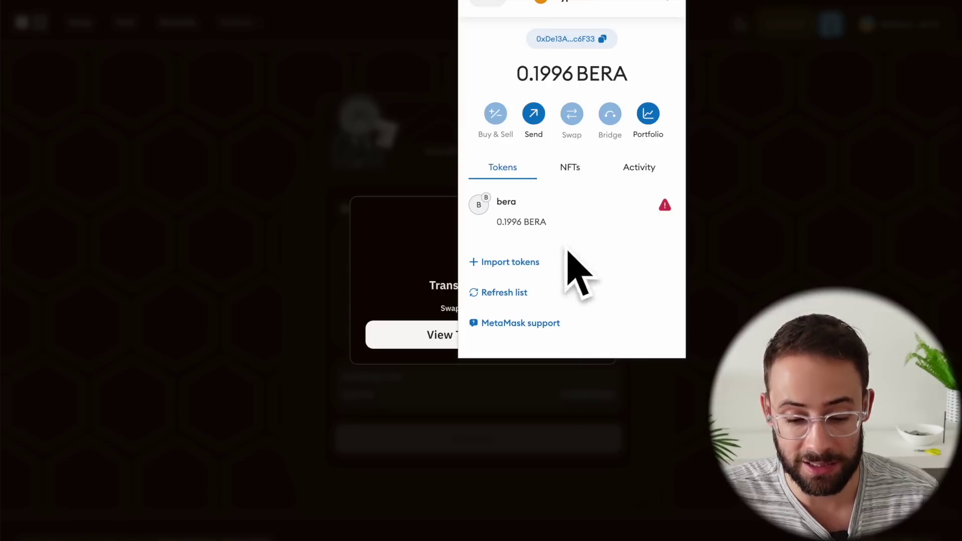
click(386, 256)
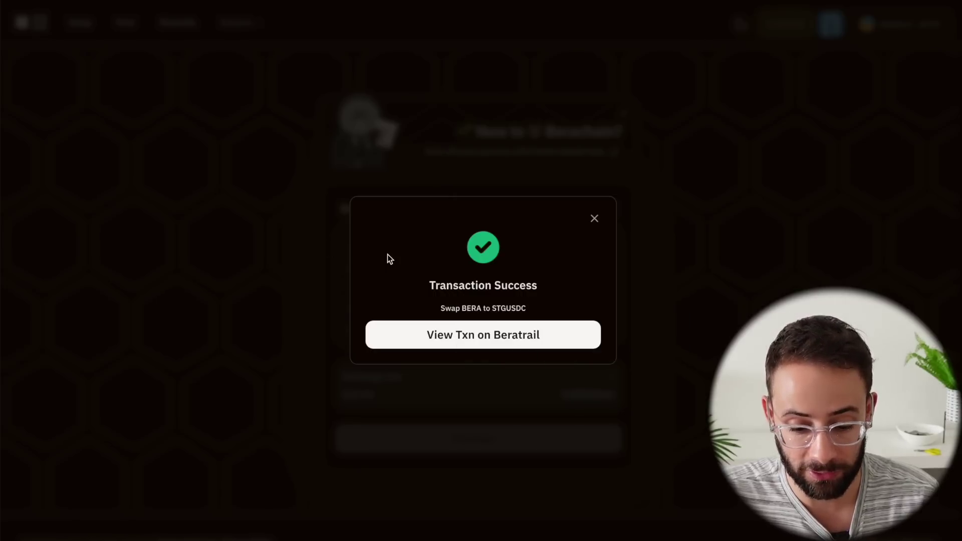
click(489, 344)
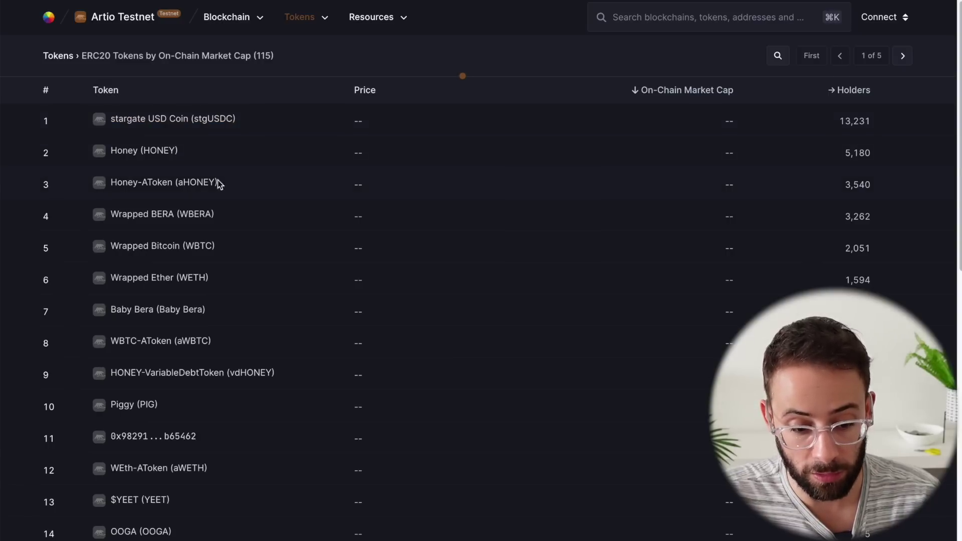
Copy the stgUSDC contract address from Beratrail and import the token into MetaMask.
click(178, 119)
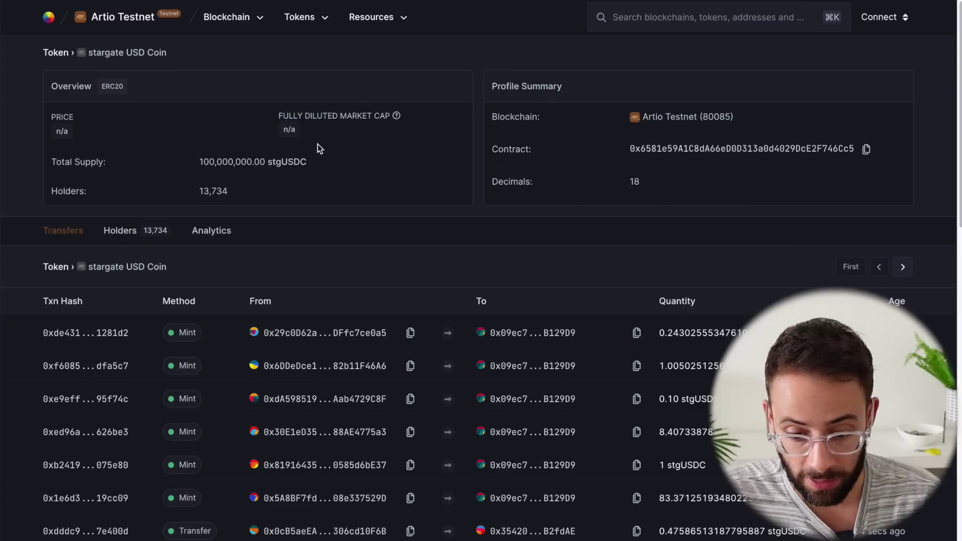
click(865, 153)
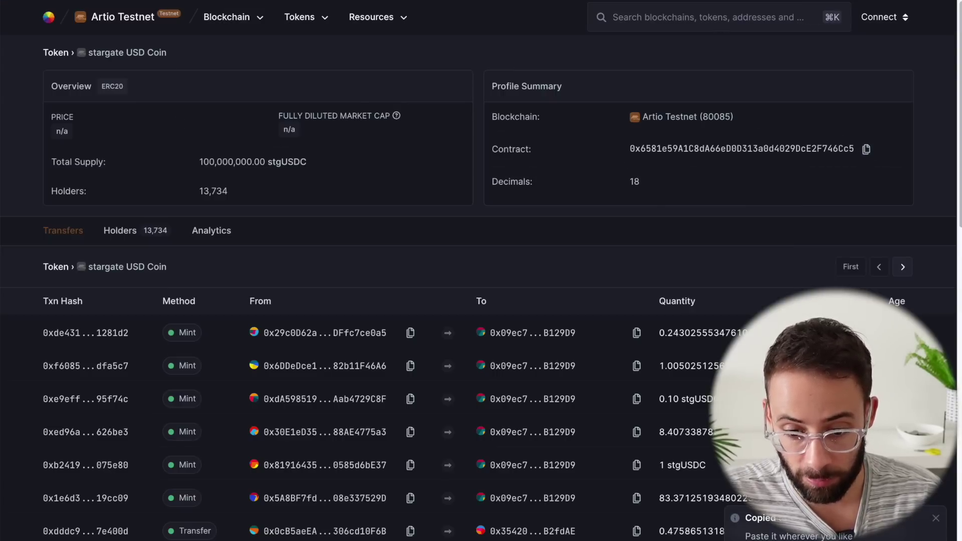
key(alt+shift+m)
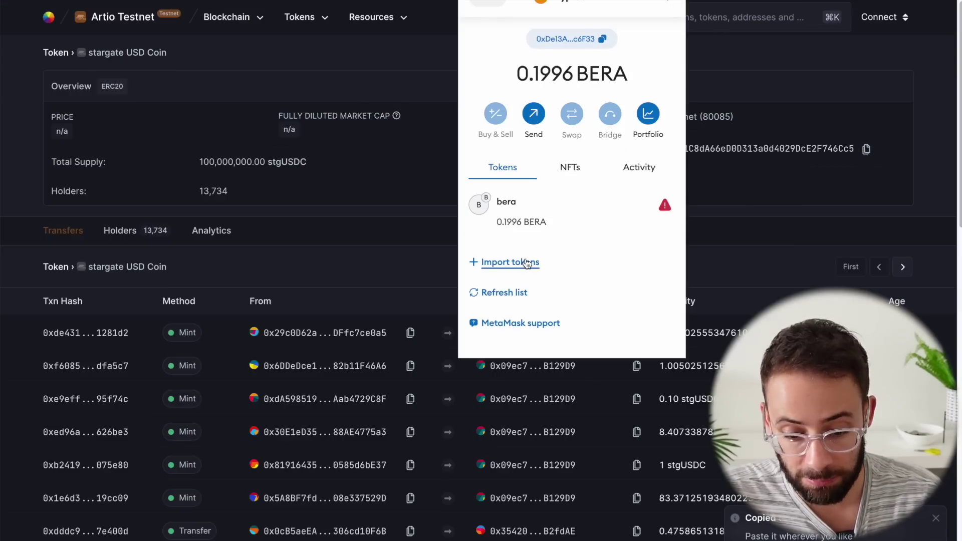
click(526, 263)
key(super+v)
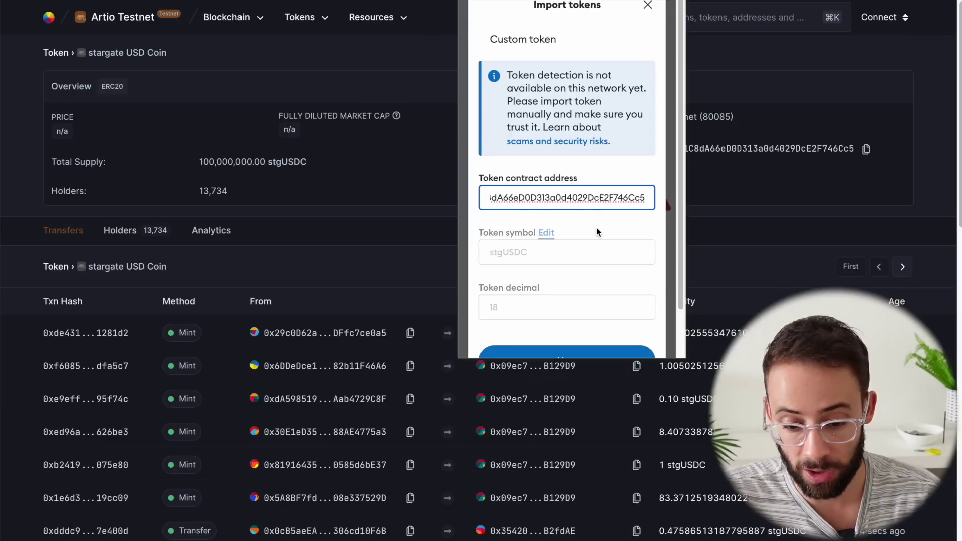
click(546, 232)
scroll(564, 331, down, 1)
click(564, 337)
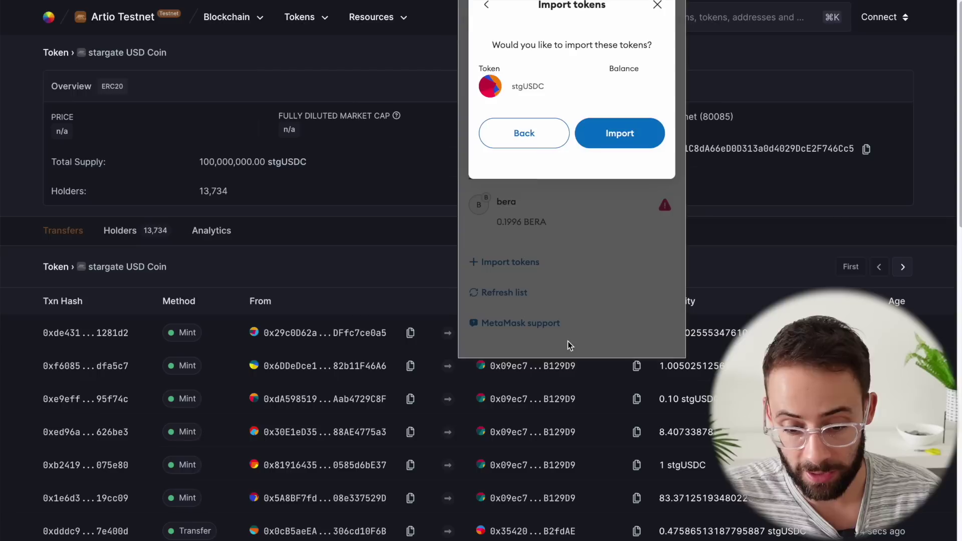
click(620, 136)
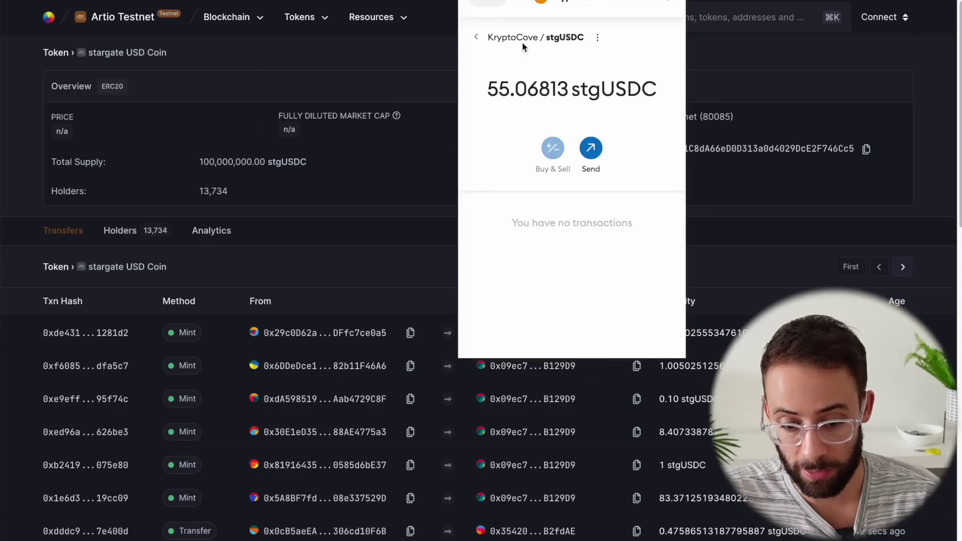
click(499, 39)
scroll(554, 286, down, 1)
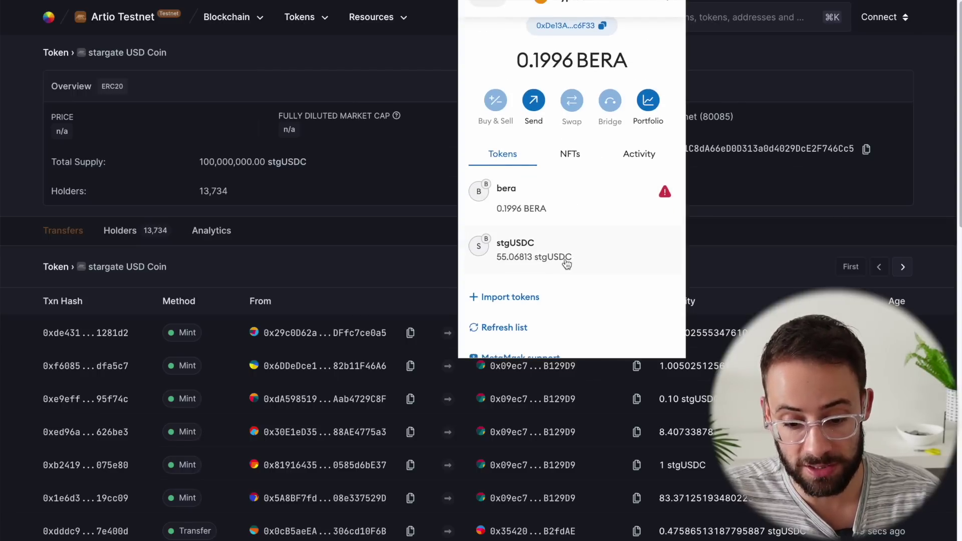
Open the Honey token page from Beratrail's ERC20 list and begin a MetaMask token import.
click(391, 73)
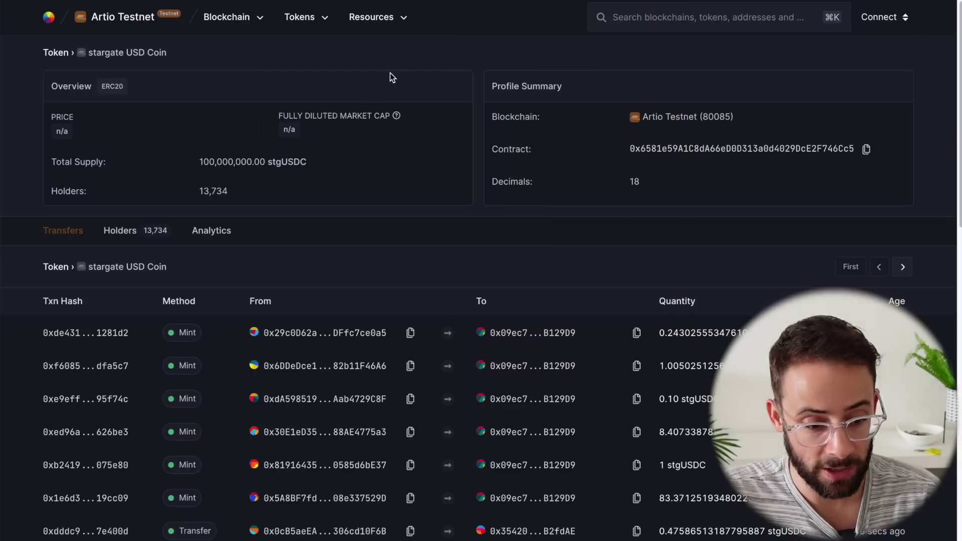
click(299, 17)
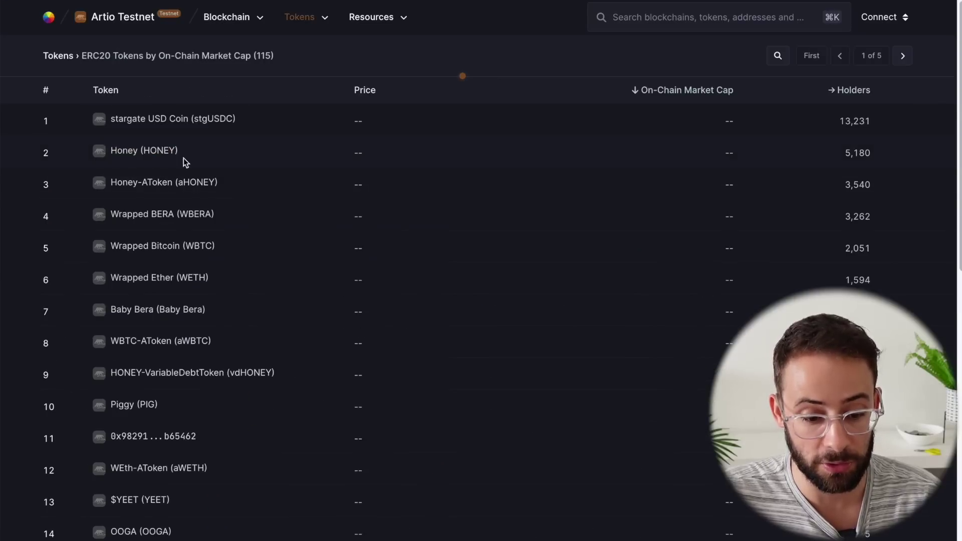
click(132, 153)
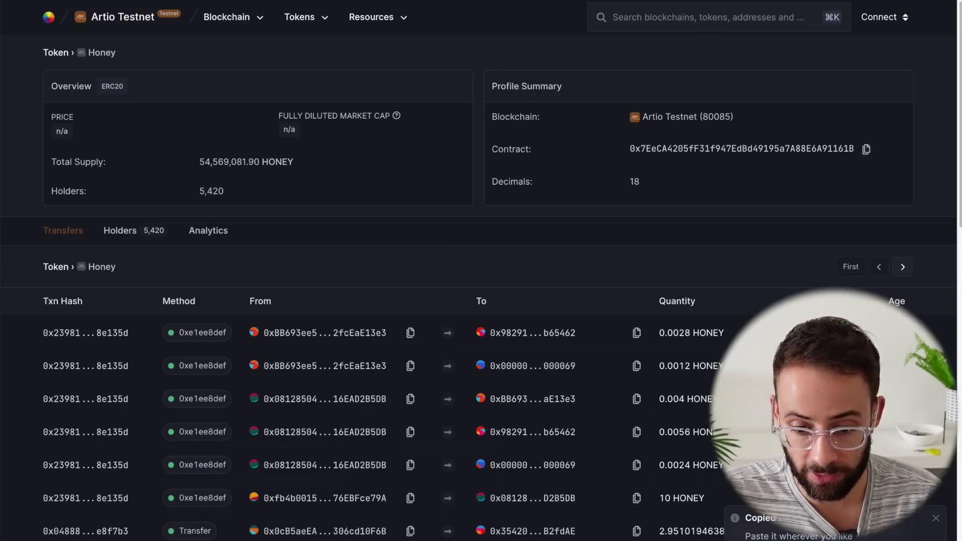
click(676, 52)
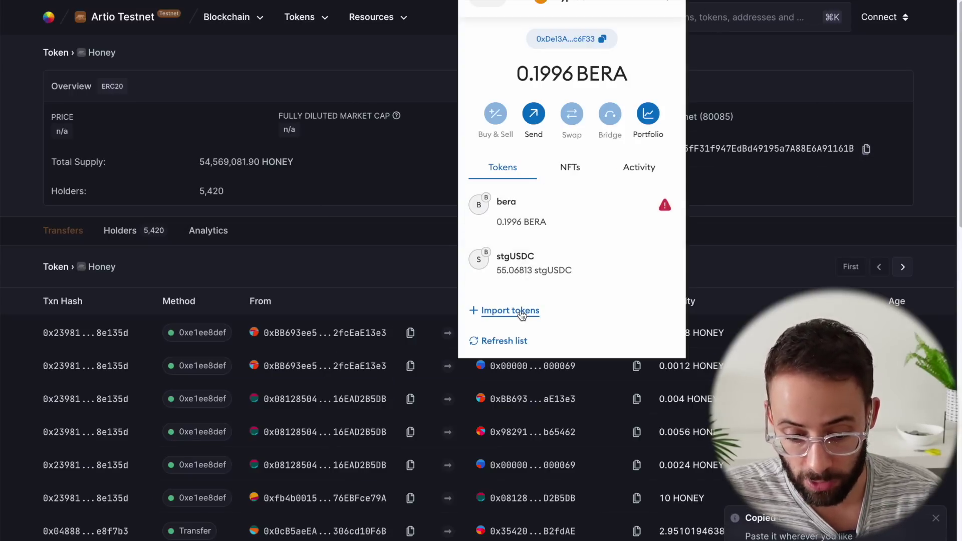
click(507, 309)
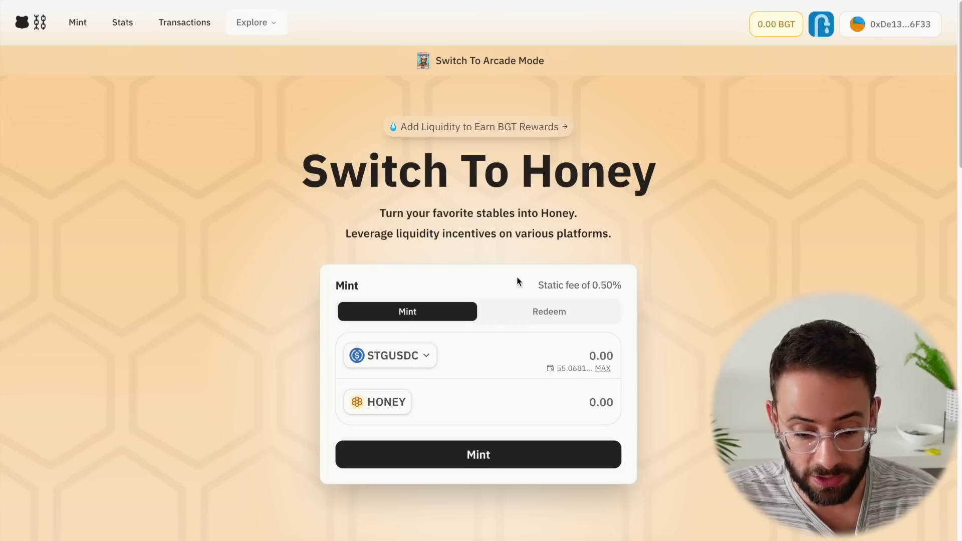
Approve STGUSDC and mint HONEY from the full 55.068 balance, then check the 54.79279 HONEY in the wallet.
scroll(440, 311, down, 1)
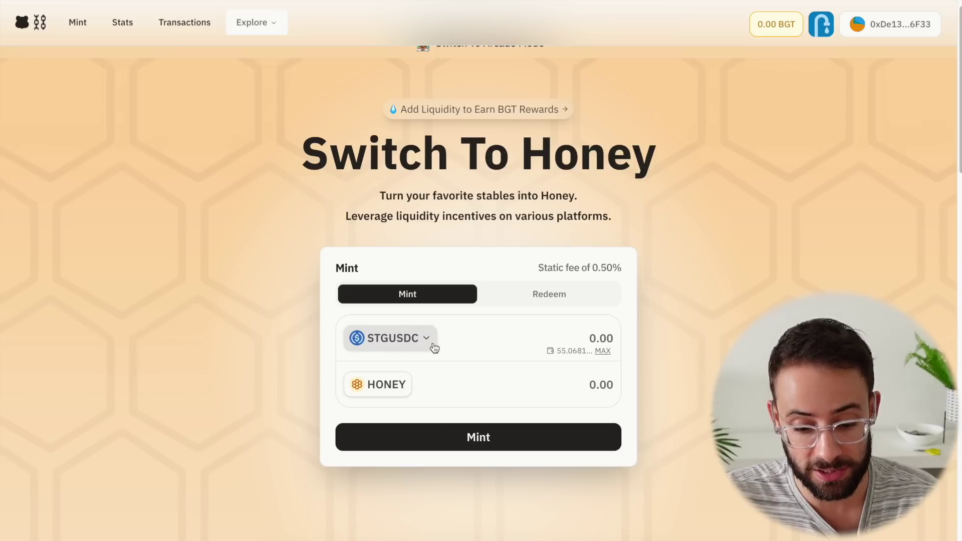
scroll(465, 343, down, 1)
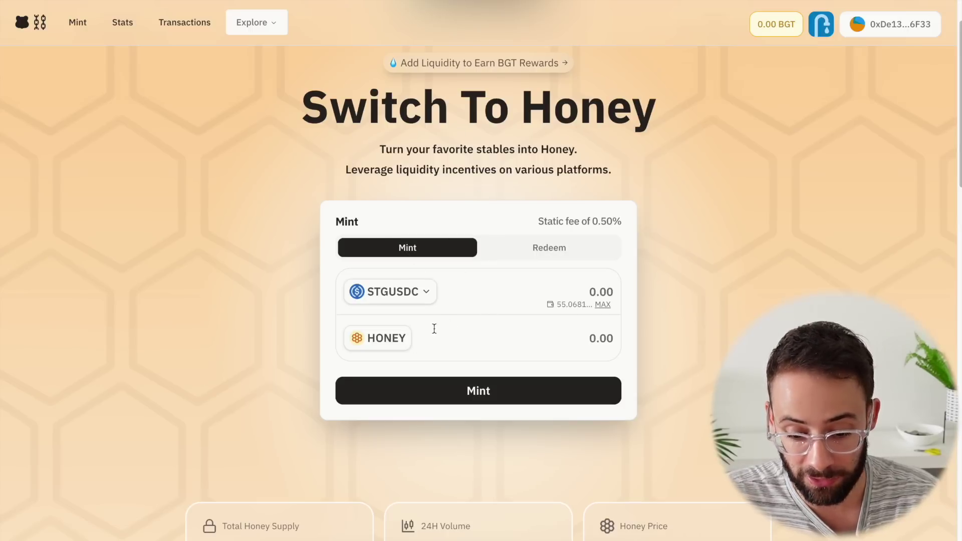
click(604, 305)
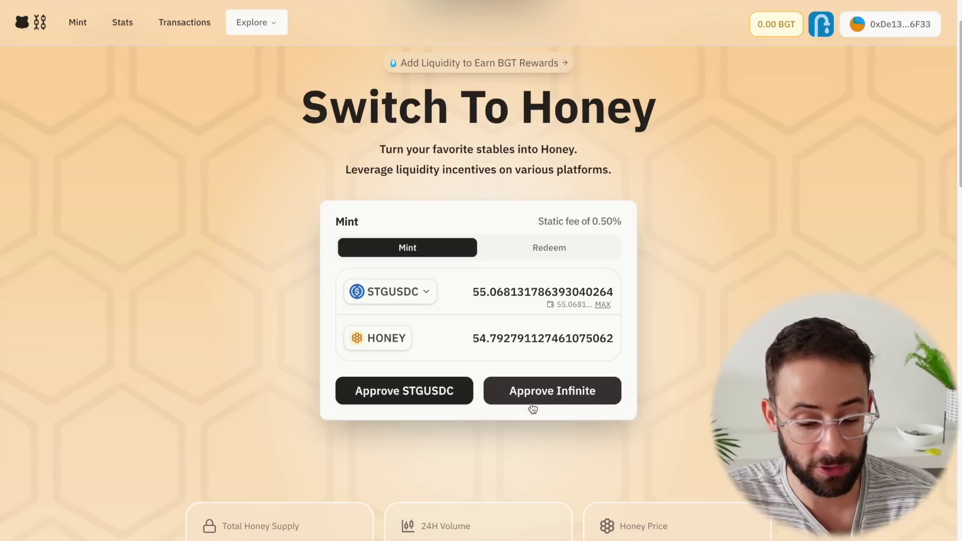
click(558, 398)
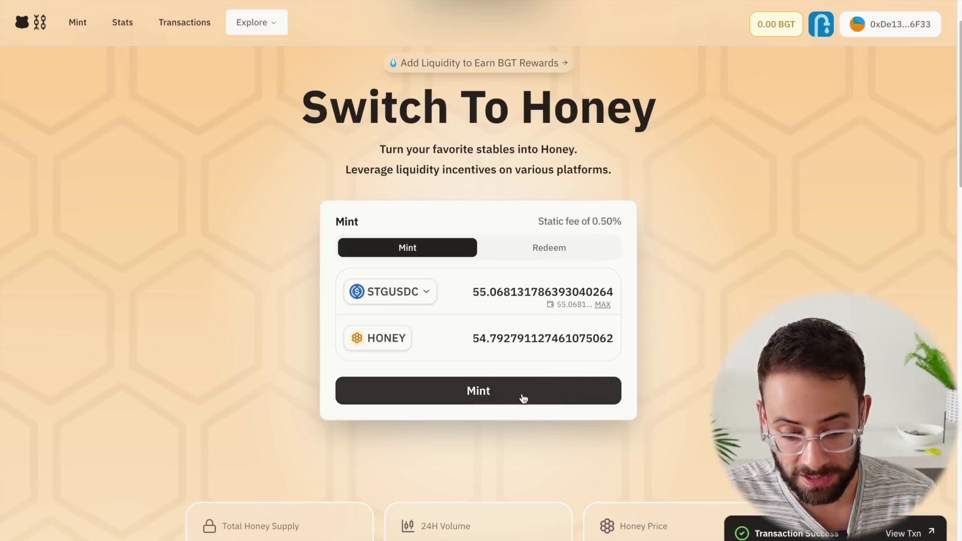
click(524, 398)
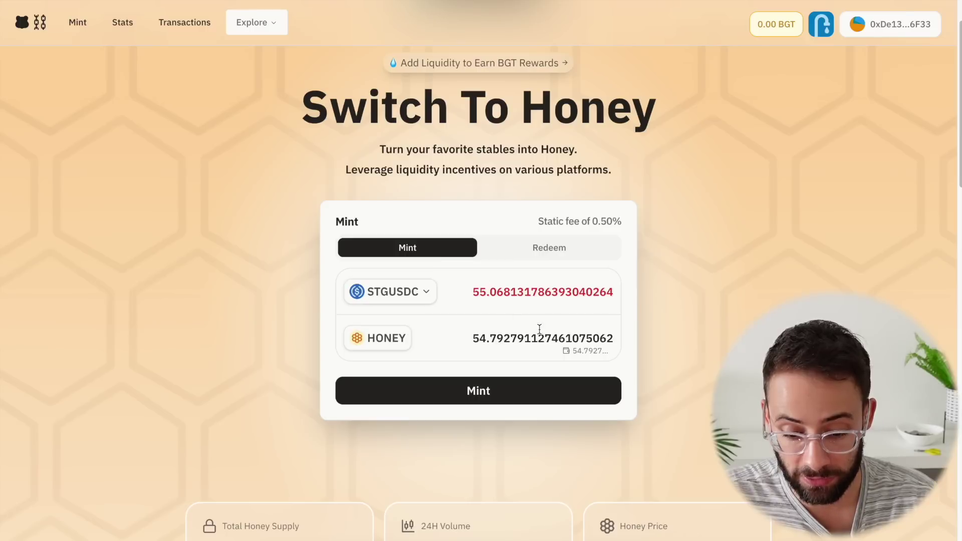
key(alt+shift+m)
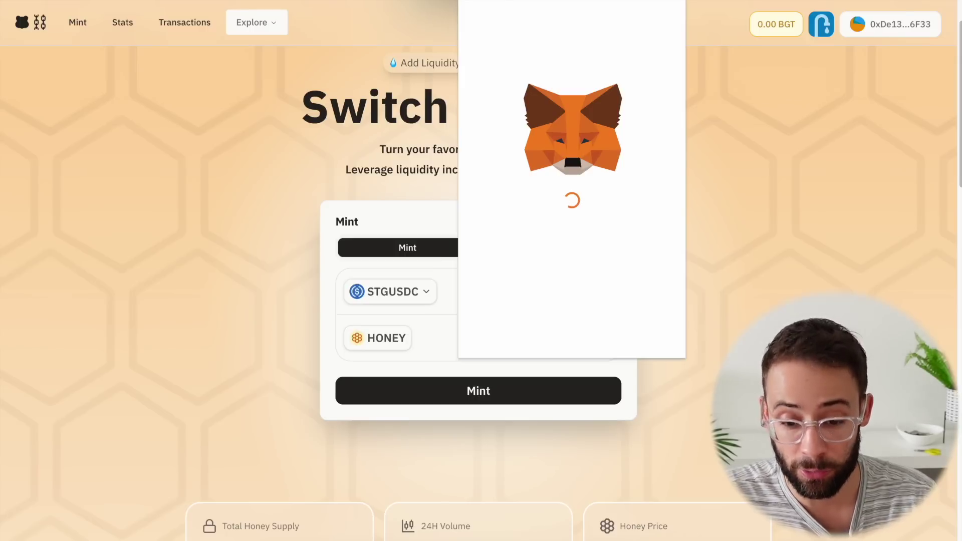
scroll(531, 266, down, 1)
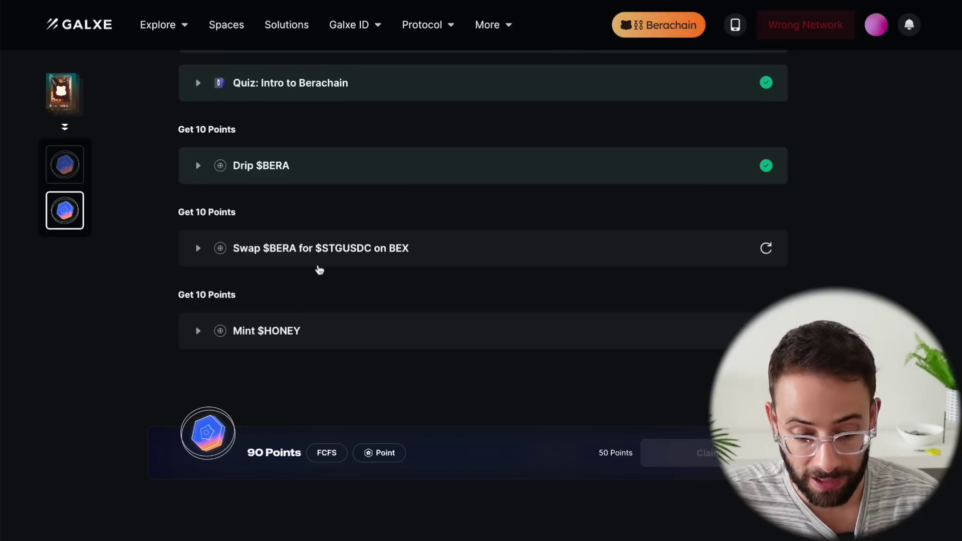
Re-verify the Swap $BERA for $STGUSDC task and claim its 5 points, reaching 70 Points.
scroll(337, 273, up, 2)
scroll(335, 150, down, 1)
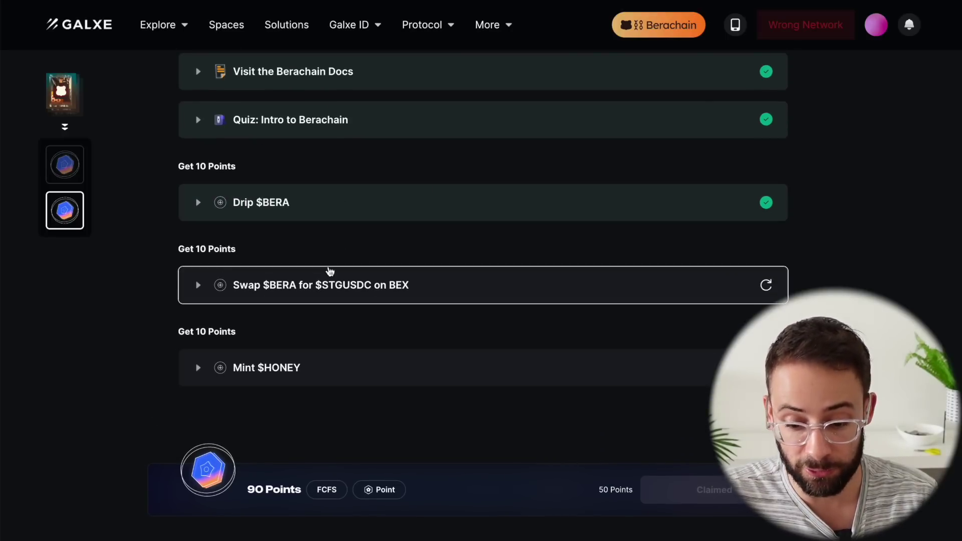
click(764, 285)
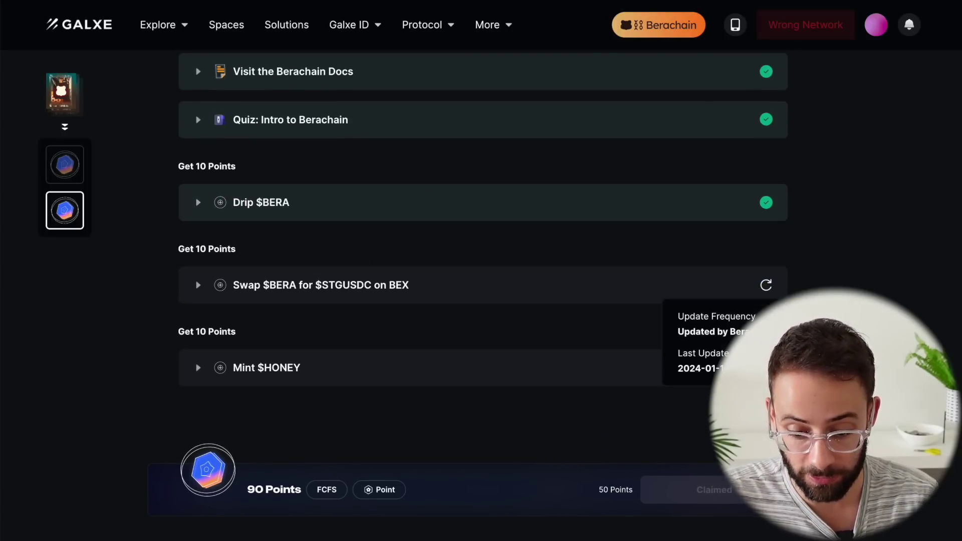
click(742, 491)
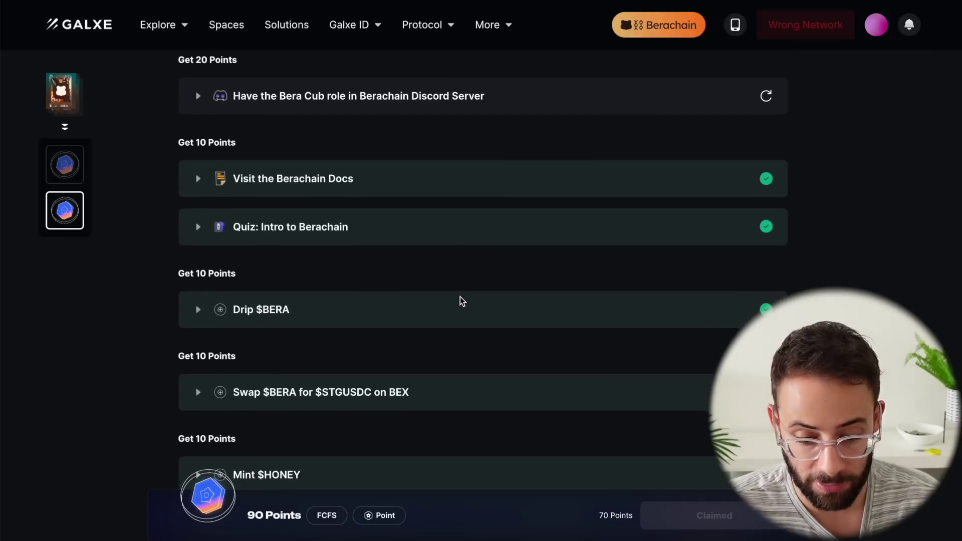
scroll(459, 306, down, 1)
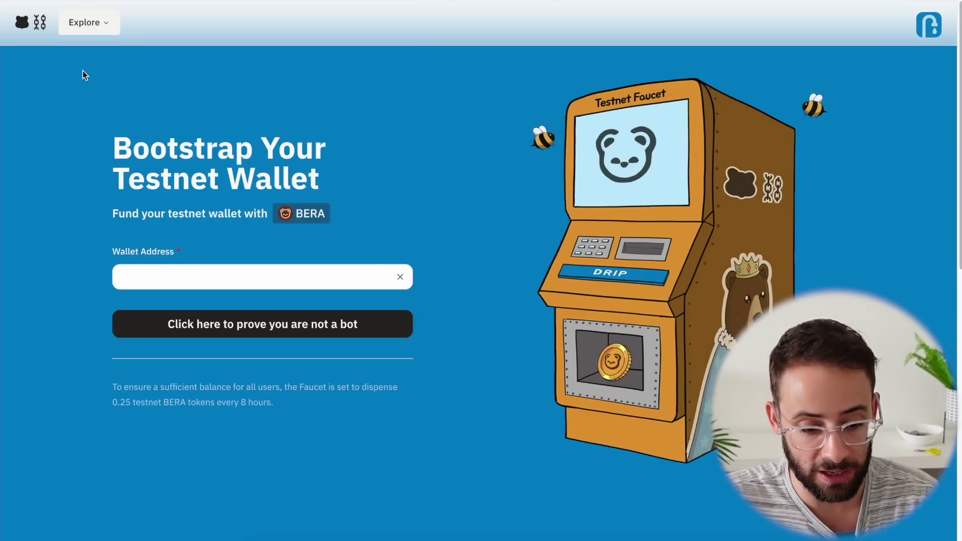
Go from the Explore menu to Honey's 'Add Liquidity to Earn BGT Rewards' banner, landing on BEX's pool list.
click(104, 25)
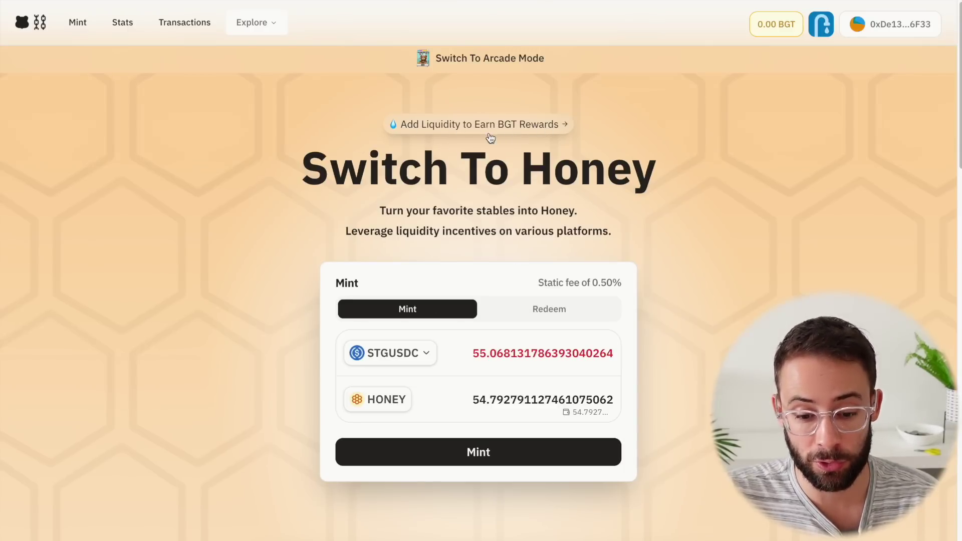
click(533, 125)
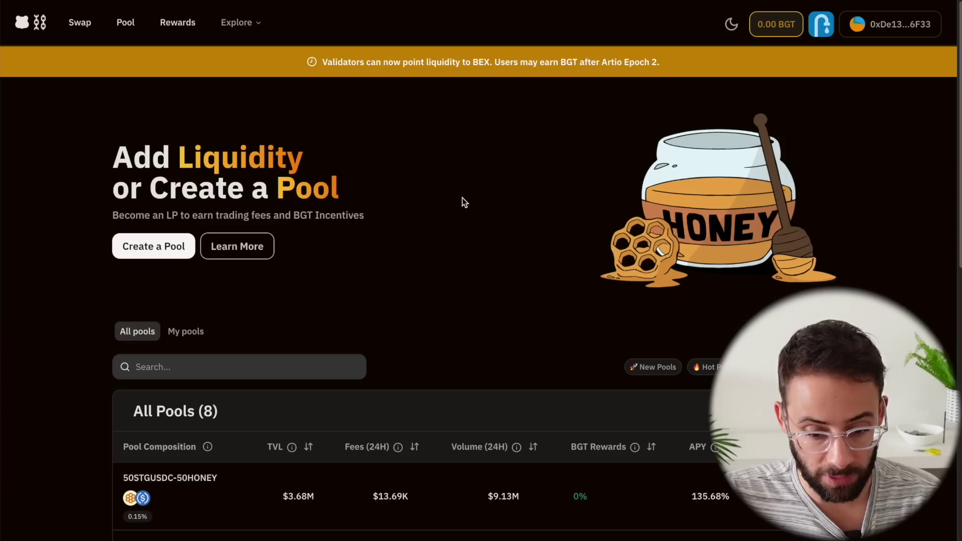
scroll(381, 204, down, 1)
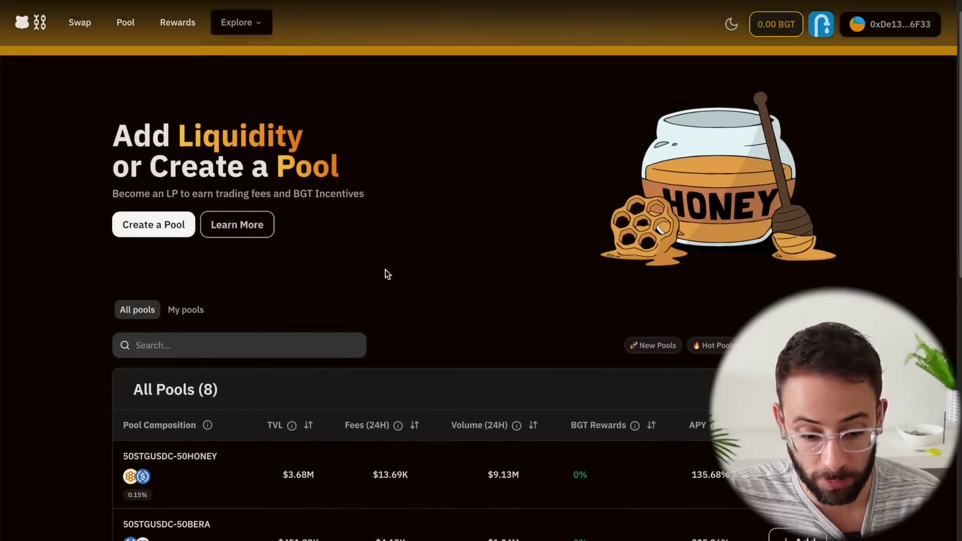
scroll(396, 269, down, 4)
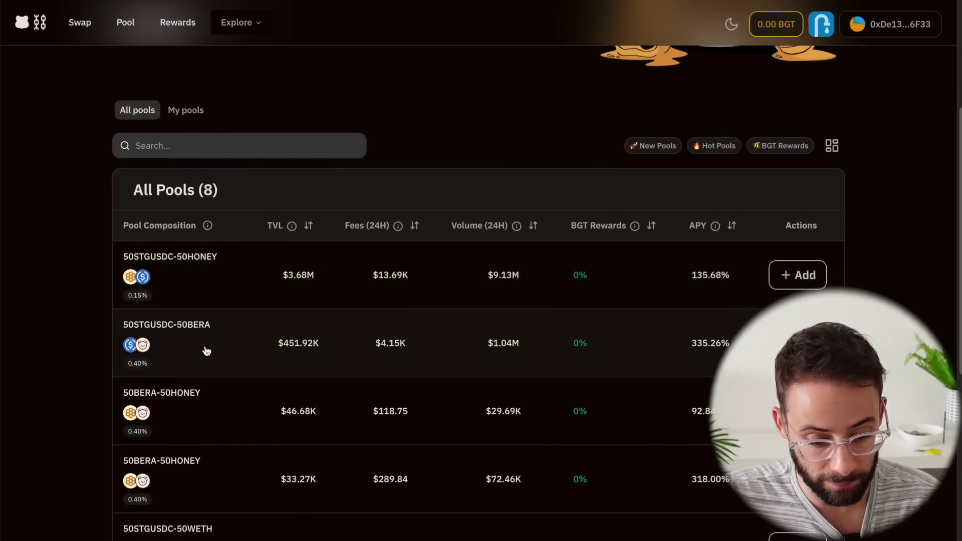
scroll(206, 351, up, 5)
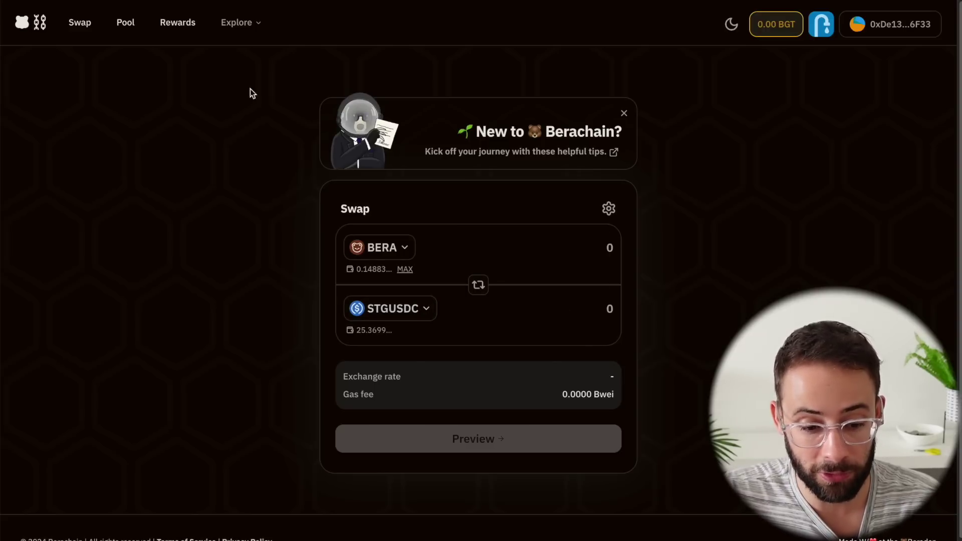
click(126, 24)
scroll(458, 167, down, 5)
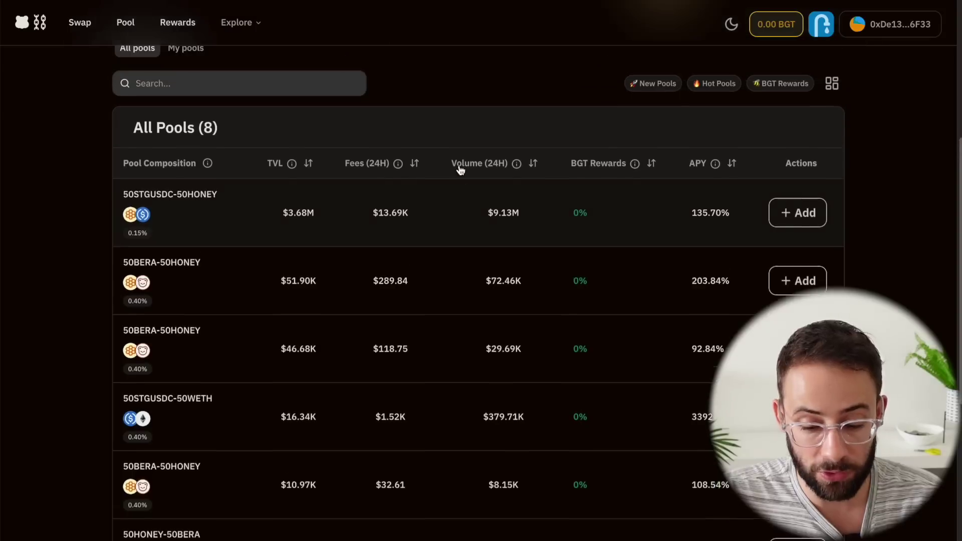
scroll(247, 275, up, 1)
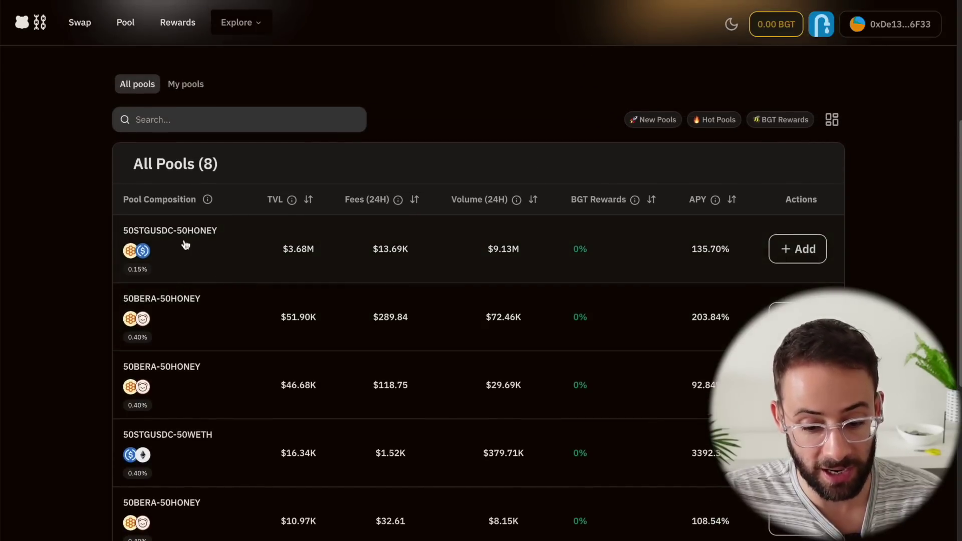
scroll(292, 262, down, 4)
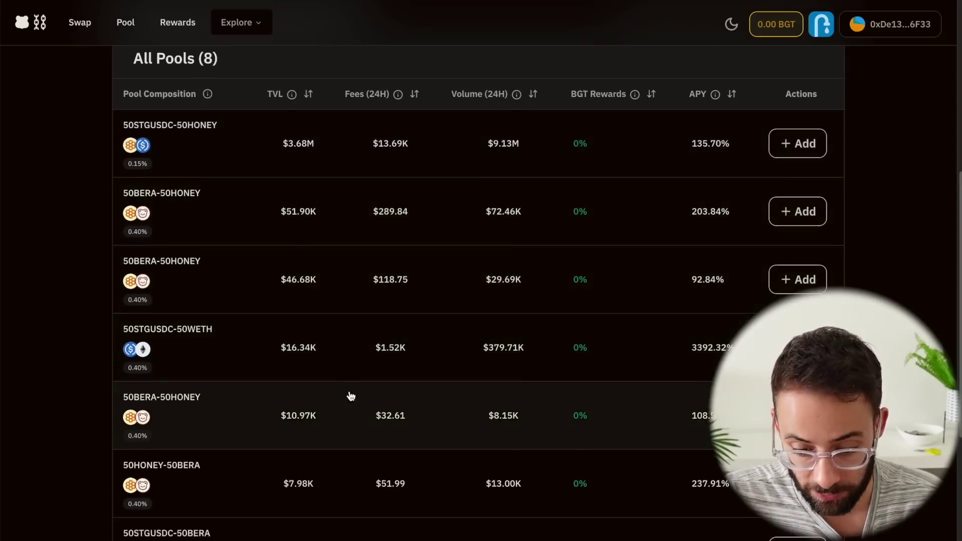
scroll(276, 358, down, 1)
scroll(208, 358, up, 5)
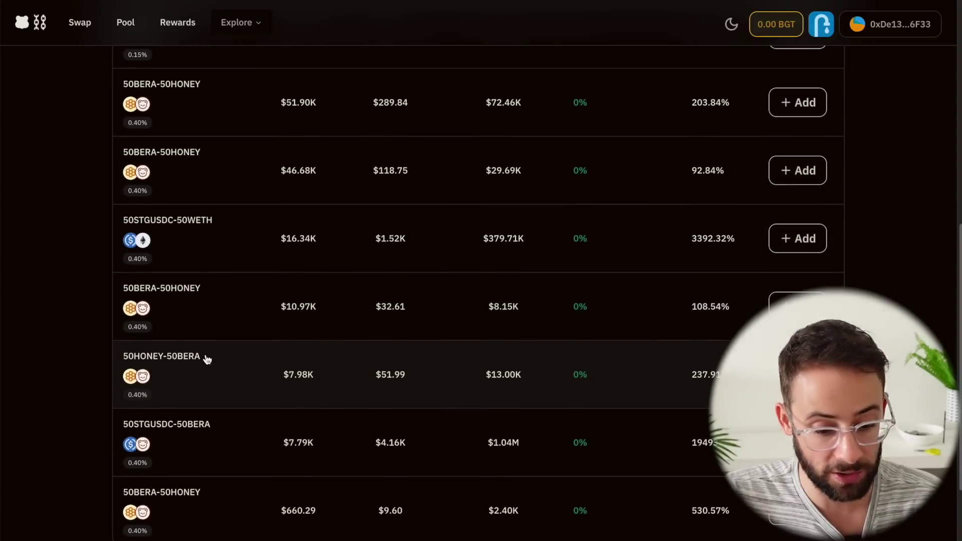
scroll(300, 320, down, 1)
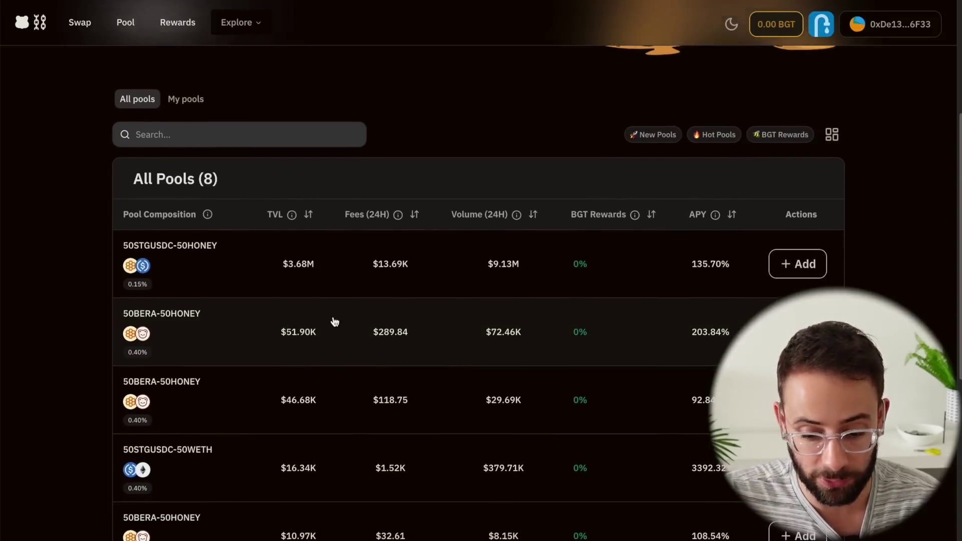
scroll(450, 311, up, 1)
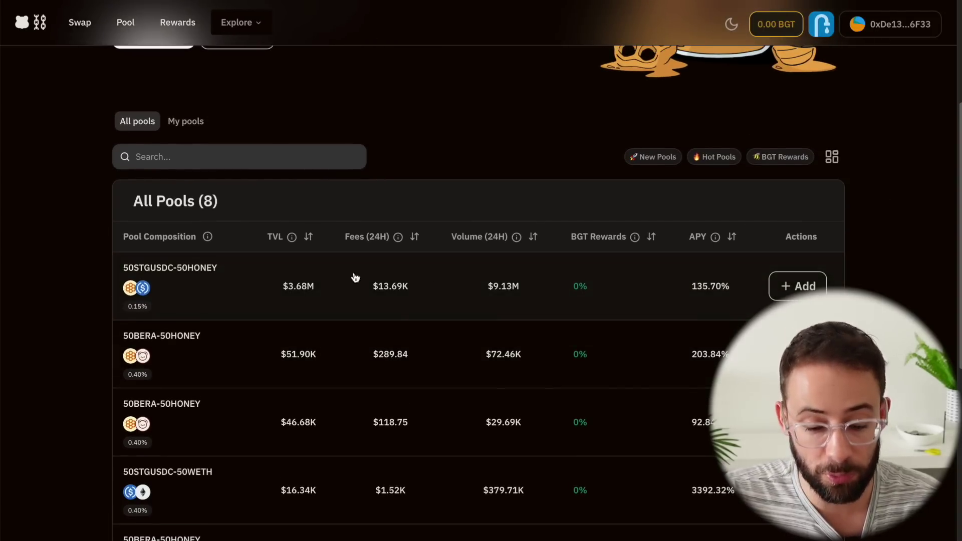
Deposit 25 HONEY and 25 stgUSDC into the 50STGUSDC-50HONEY pool with unlimited HONEY approval.
click(799, 288)
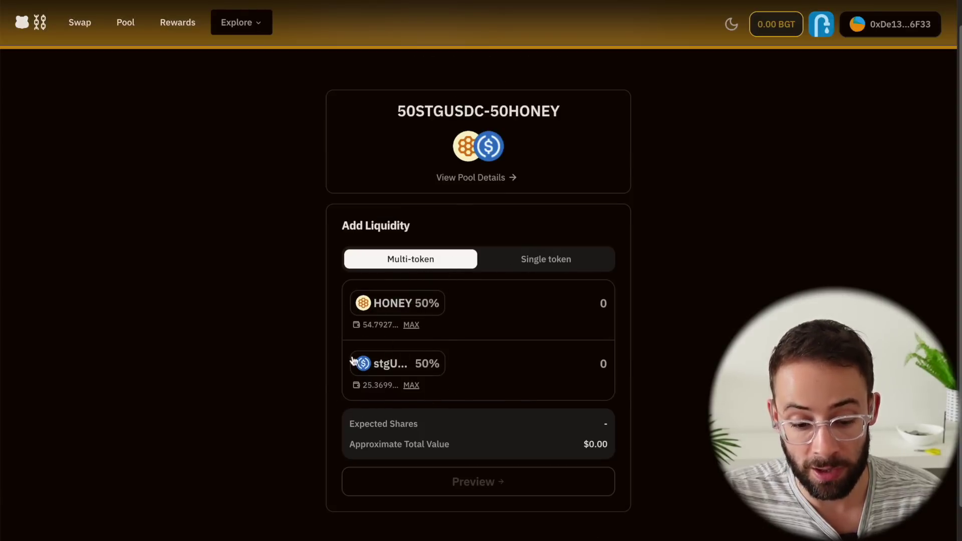
click(560, 260)
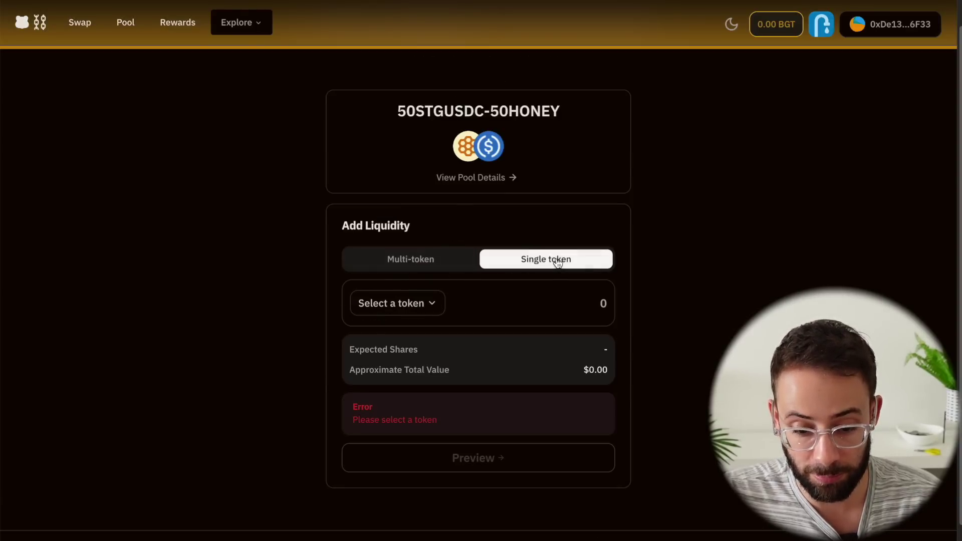
click(421, 303)
key(Escape)
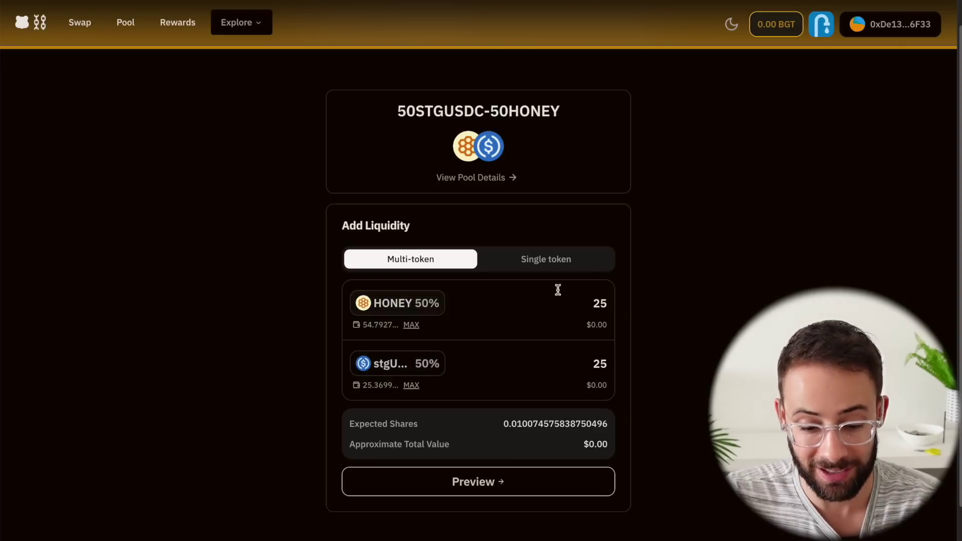
click(485, 488)
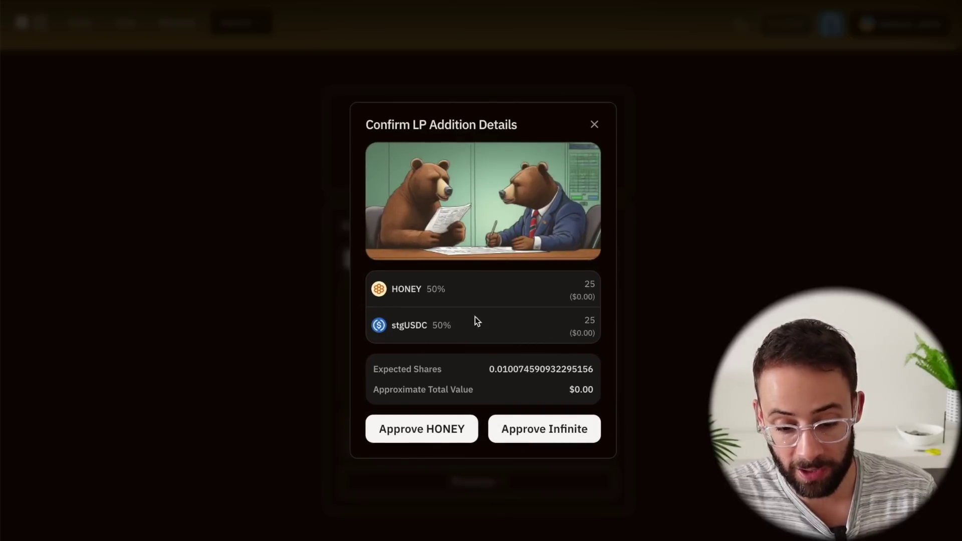
click(554, 432)
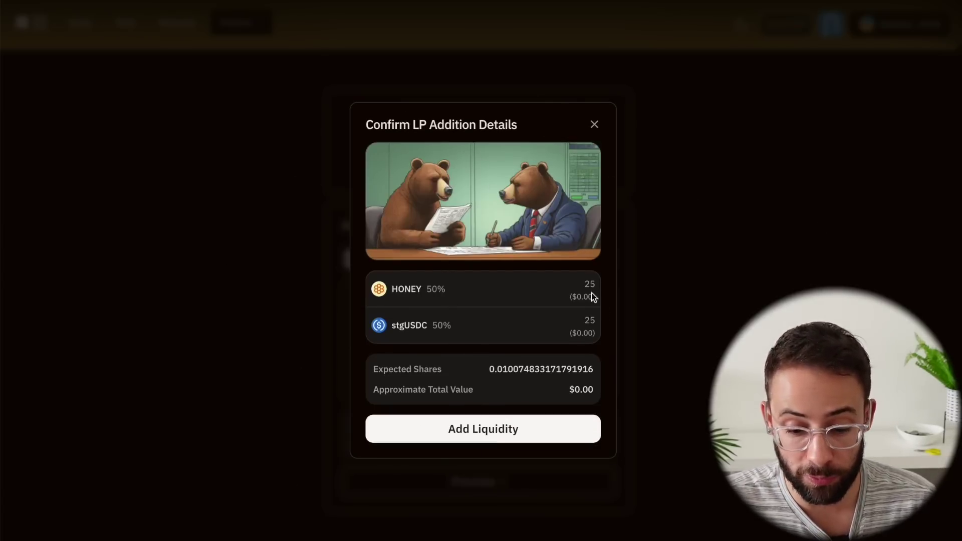
click(535, 431)
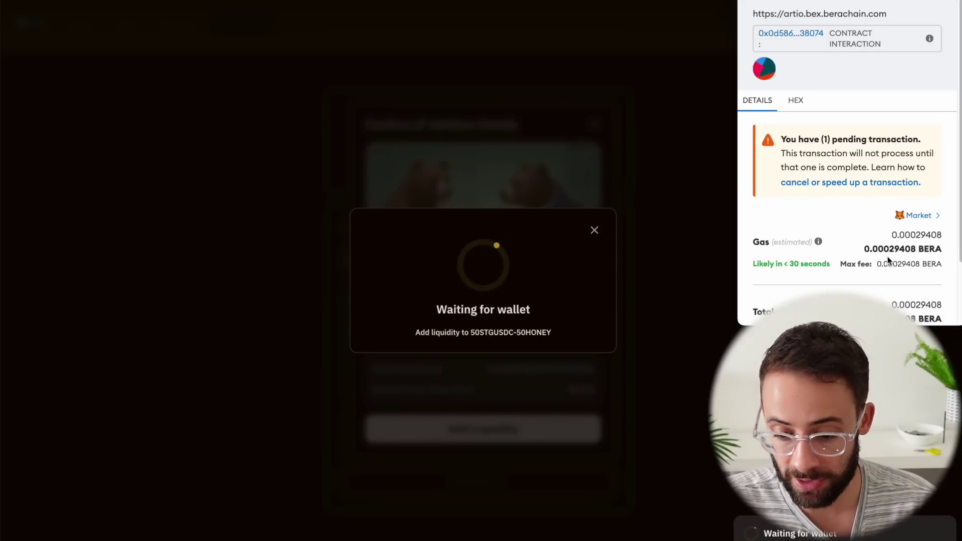
scroll(897, 275, down, 3)
click(902, 300)
Confirm the liquidity deposit, check the $28.94 position under My Pools, then leave for BGT Station.
scroll(281, 236, down, 1)
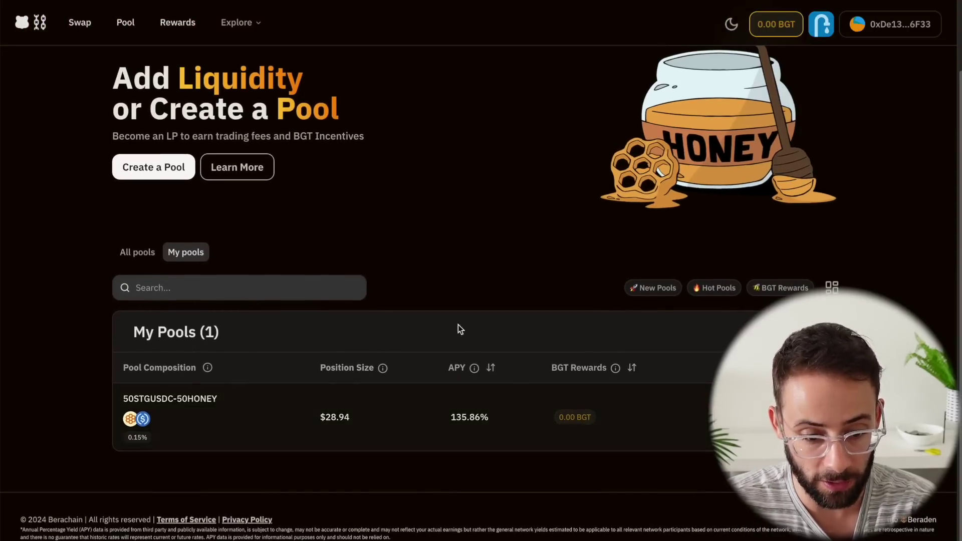
mouse_move(616, 370)
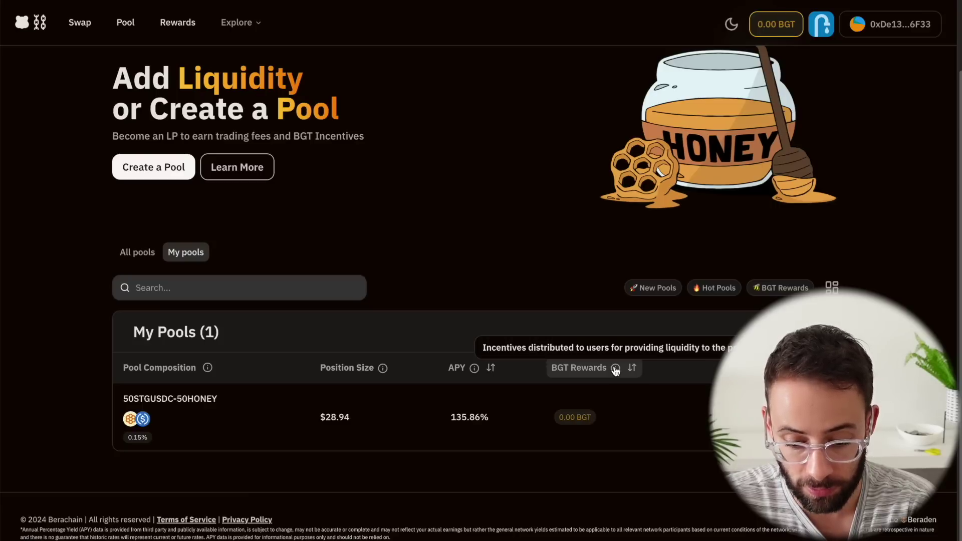
click(317, 1)
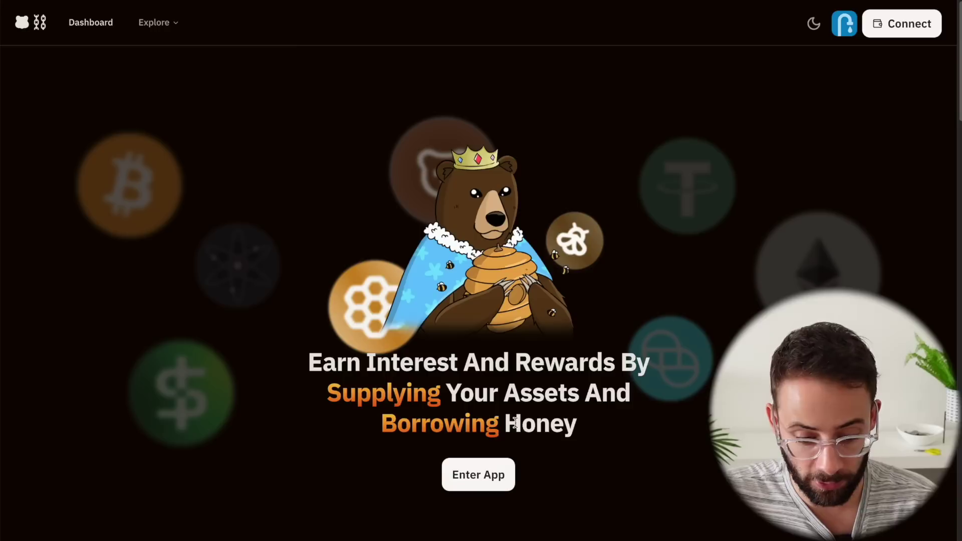
Connect MetaMask to Bend and check the 29.79 HONEY listed under Available to Supply.
click(897, 28)
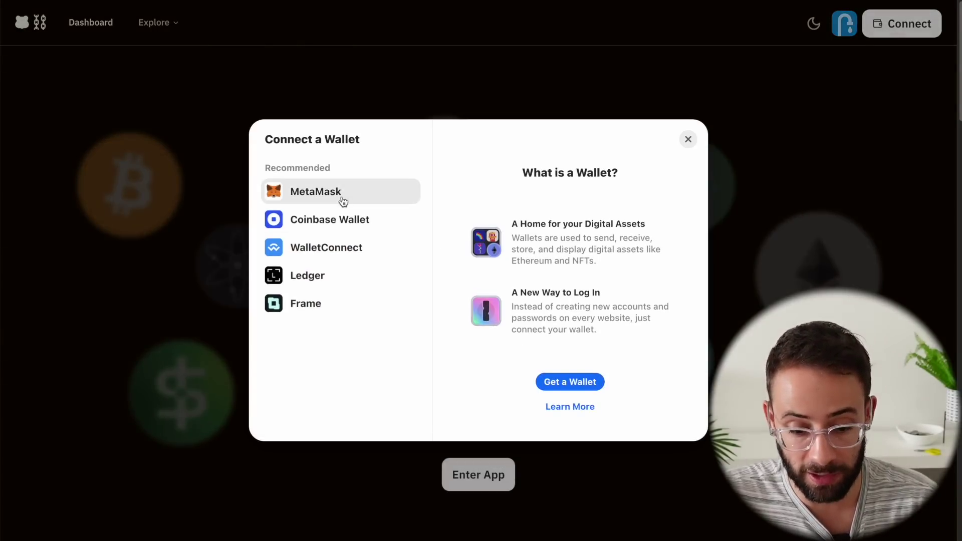
click(344, 200)
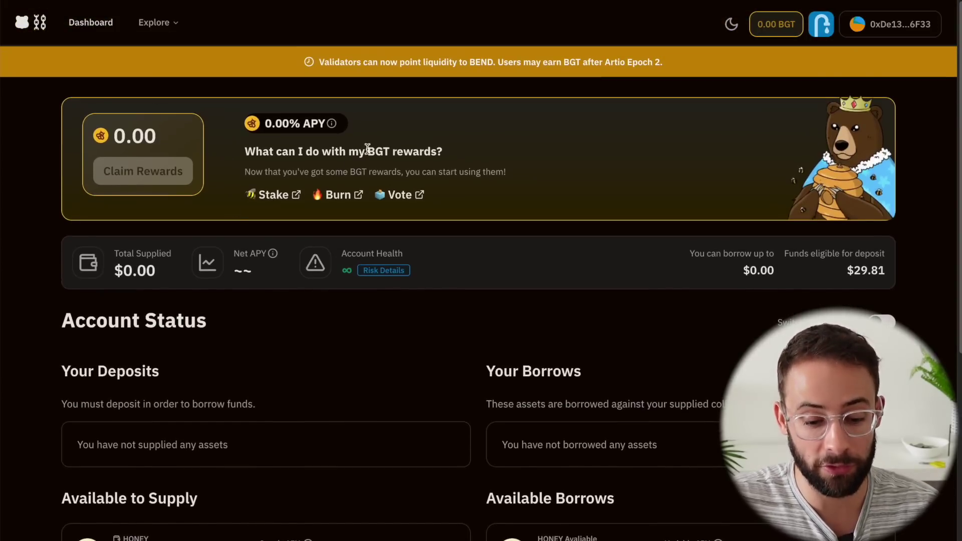
drag(367, 149, 448, 158)
scroll(375, 383, down, 6)
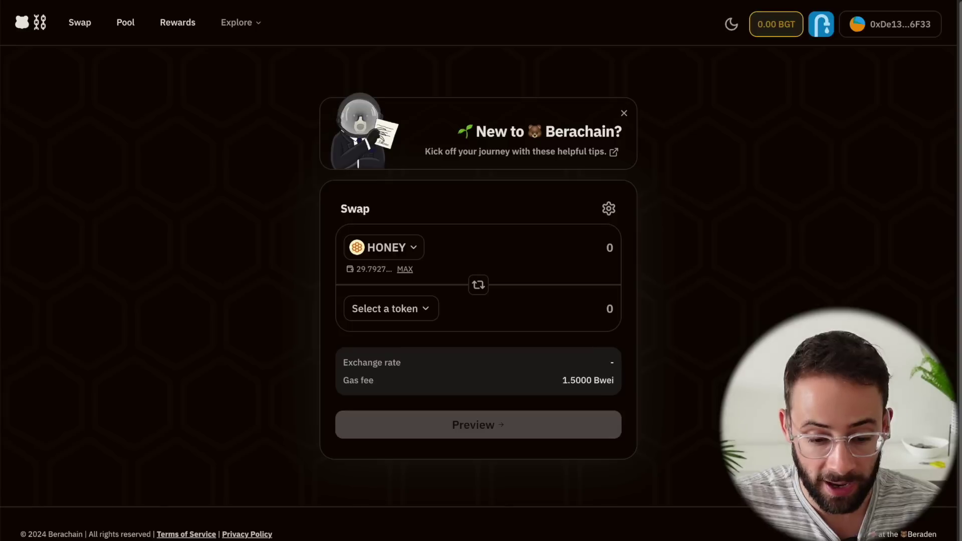
click(398, 311)
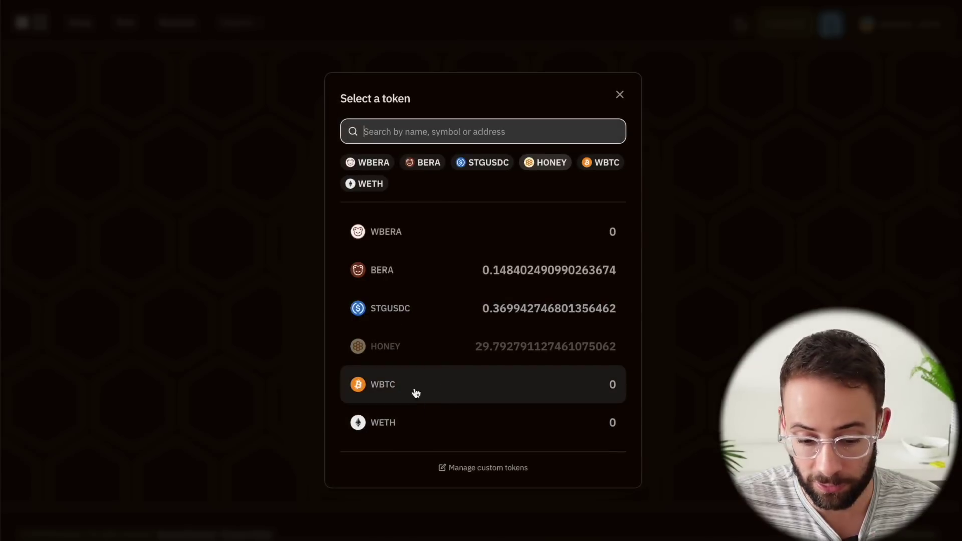
click(182, 254)
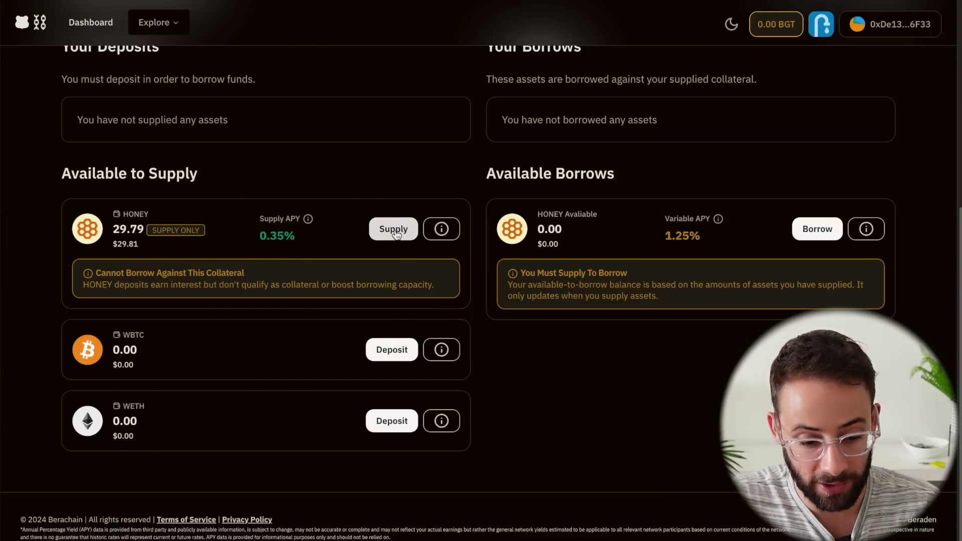
Supply the full 29.79 HONEY on Bend with unlimited approval, bringing Total Supplied to $29.81.
click(394, 229)
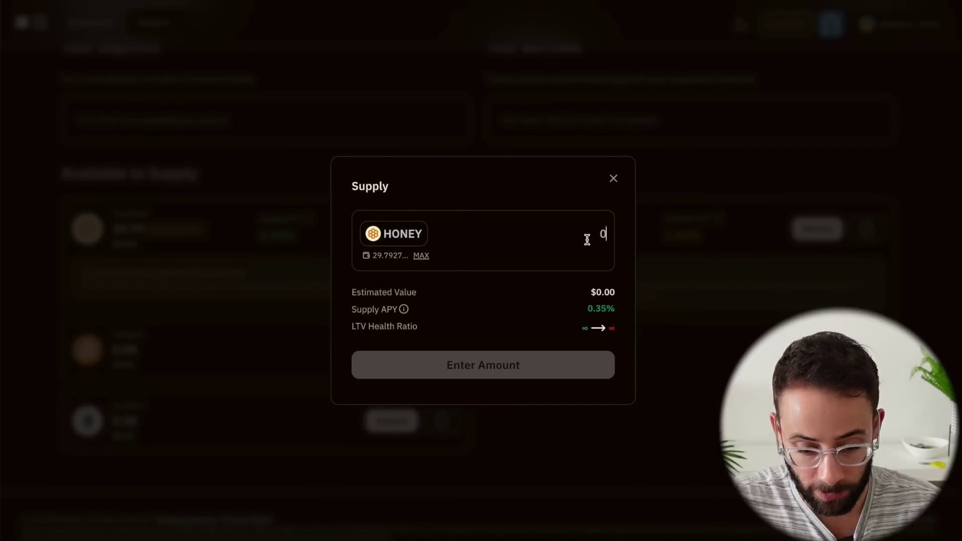
click(423, 258)
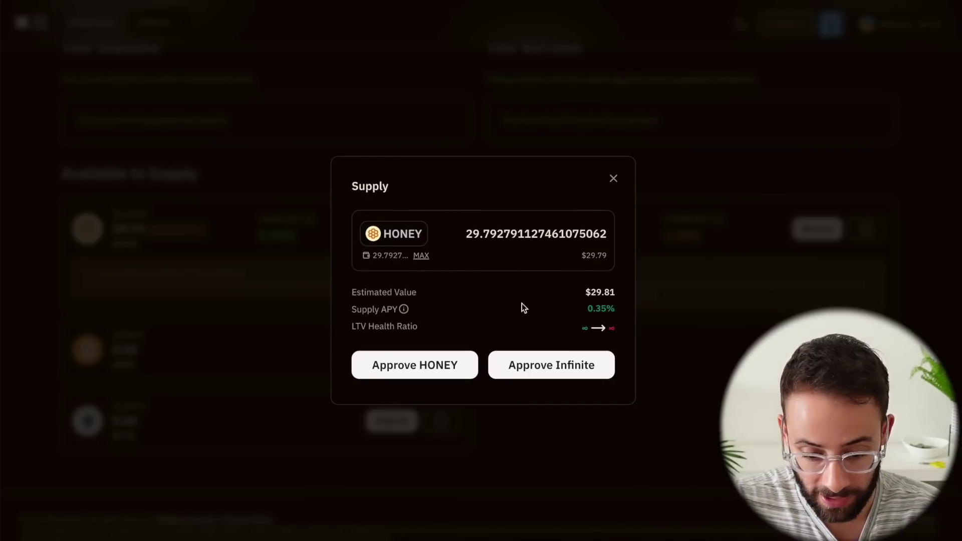
click(491, 370)
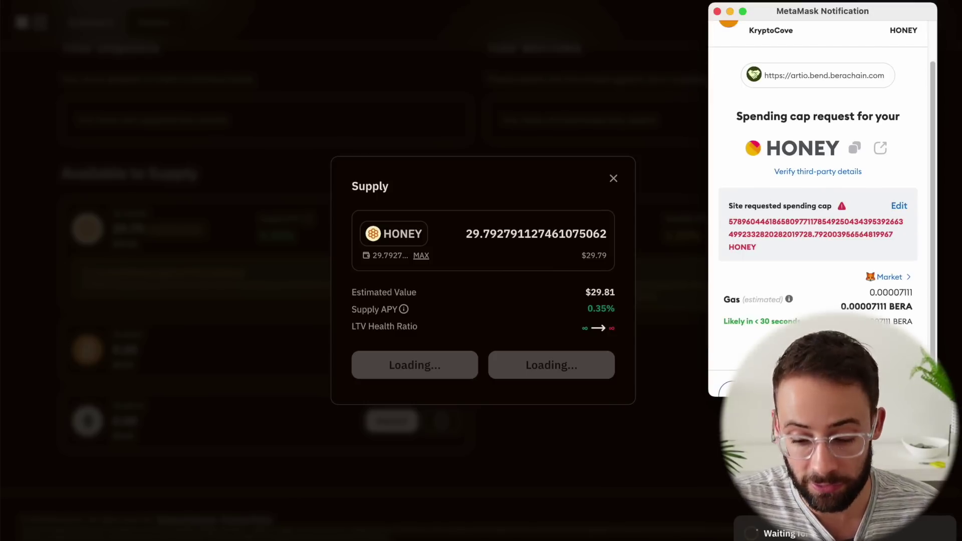
scroll(822, 205, down, 1)
click(877, 383)
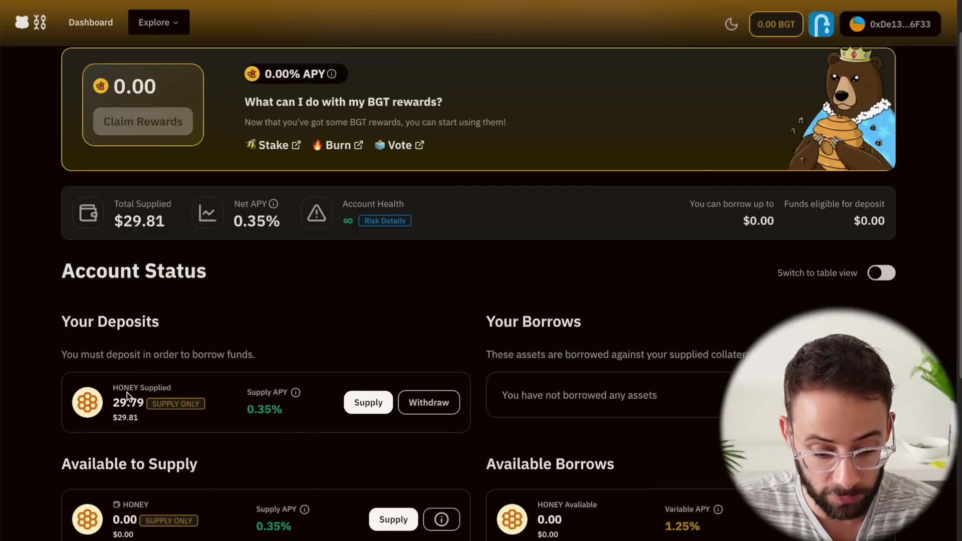
scroll(266, 325, up, 1)
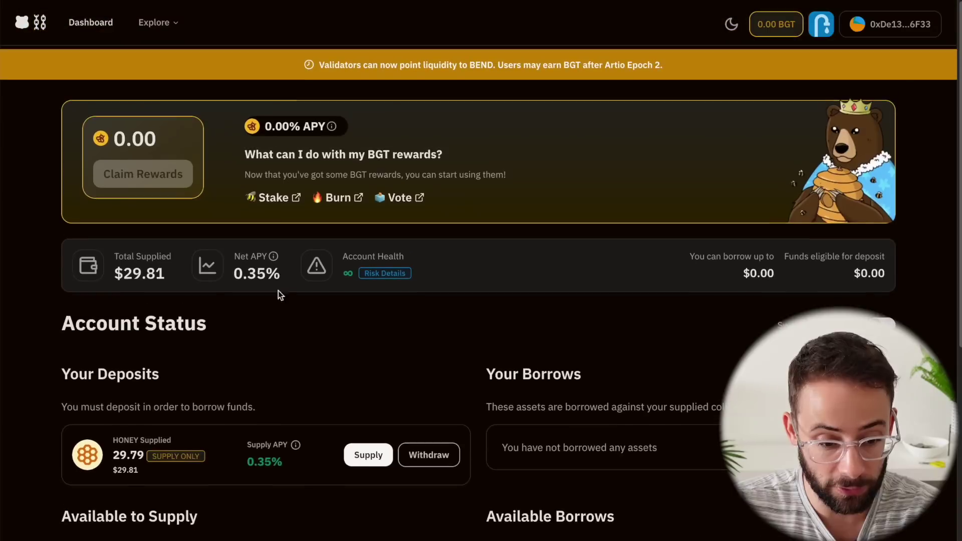
scroll(280, 325, down, 1)
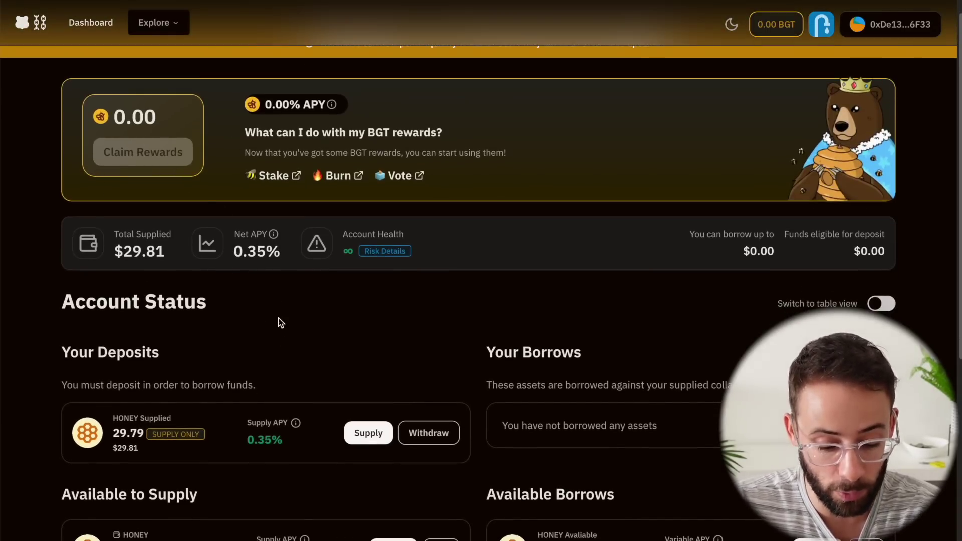
scroll(280, 322, down, 6)
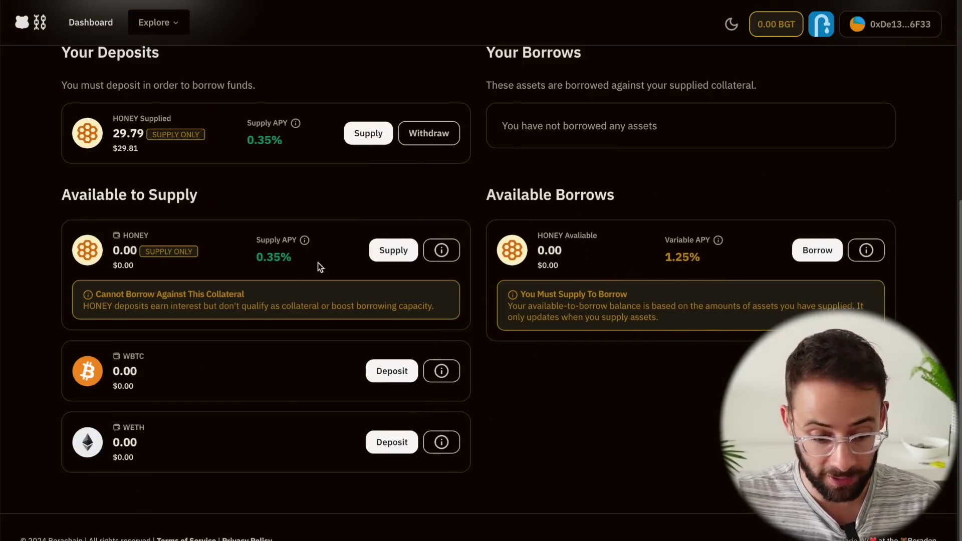
Borrow 10 HONEY on Bend and confirm it in the wallet, leaving account health at 5.34.
scroll(171, 357, down, 1)
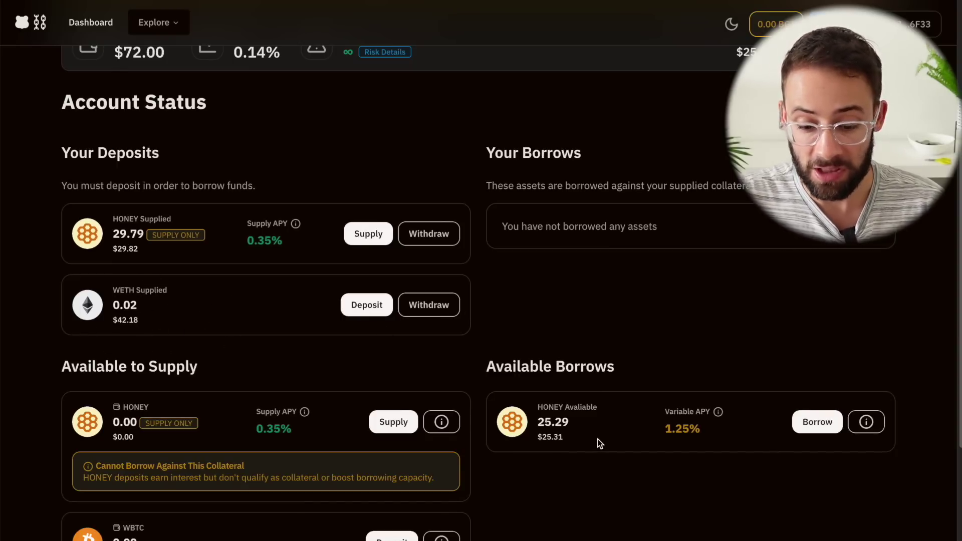
scroll(596, 441, down, 1)
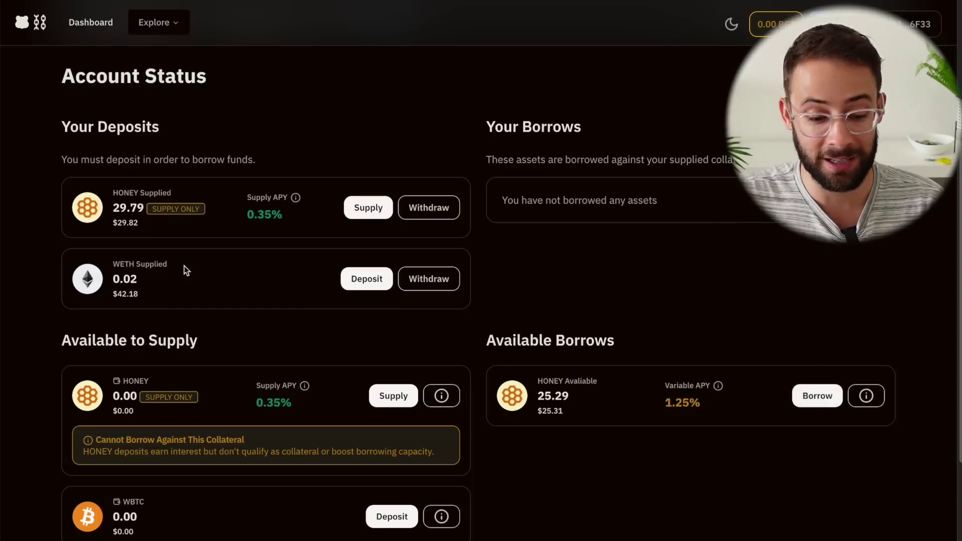
click(817, 396)
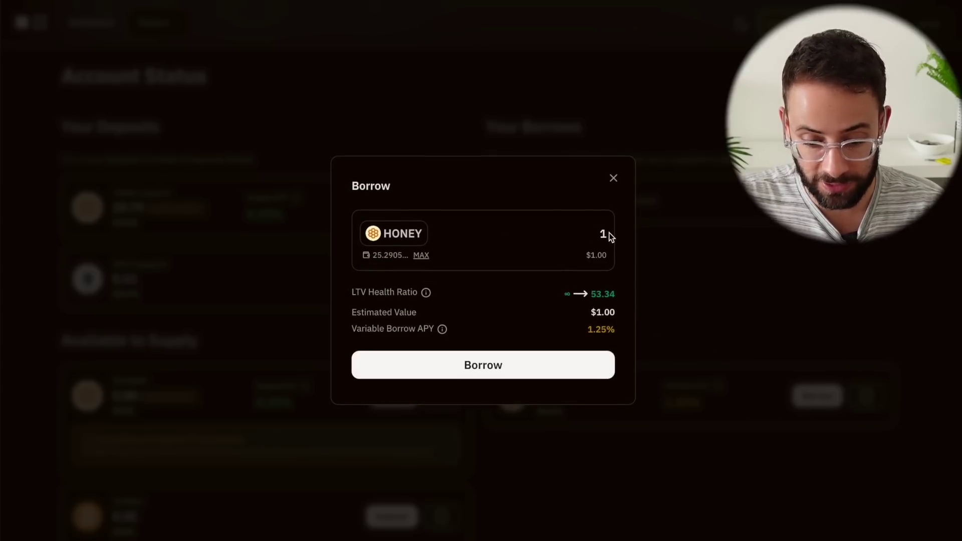
text(0)
click(496, 365)
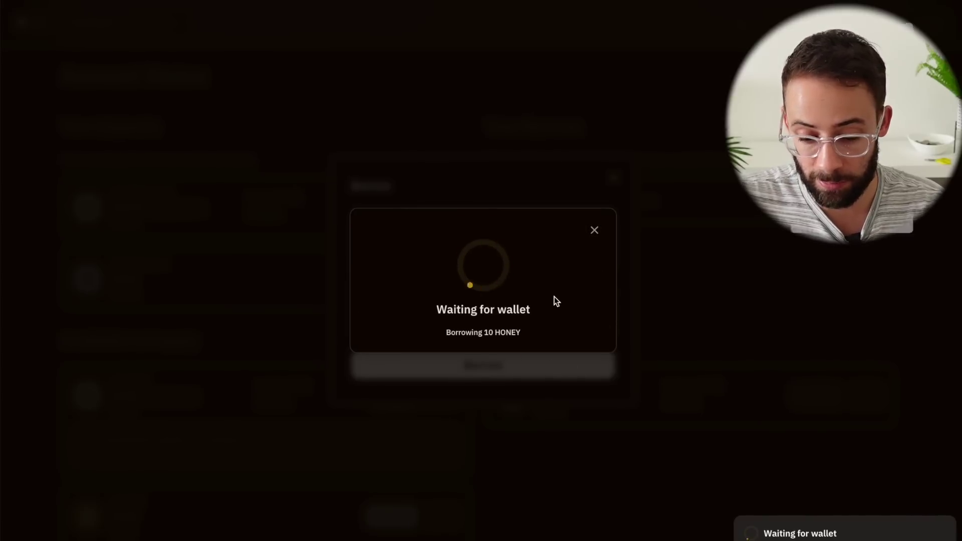
click(893, 287)
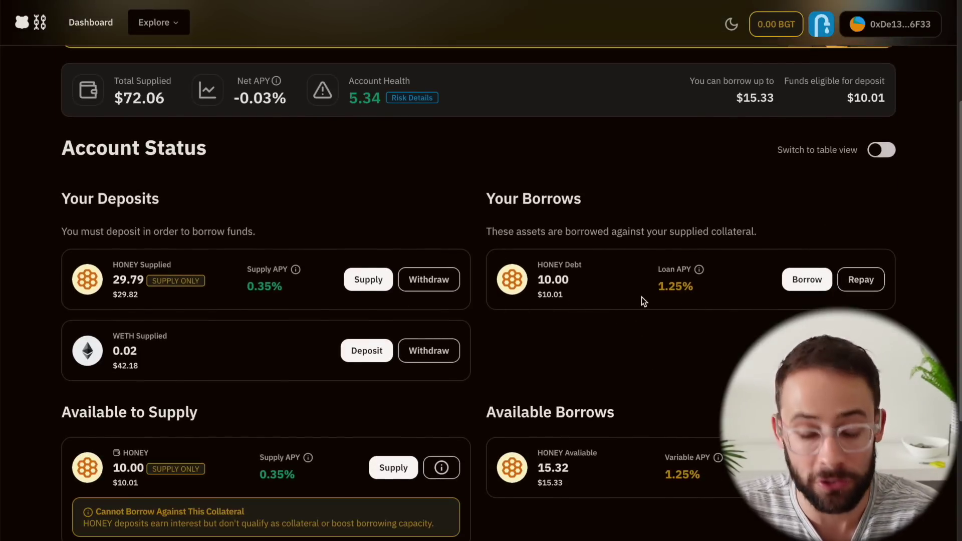
scroll(629, 298, up, 4)
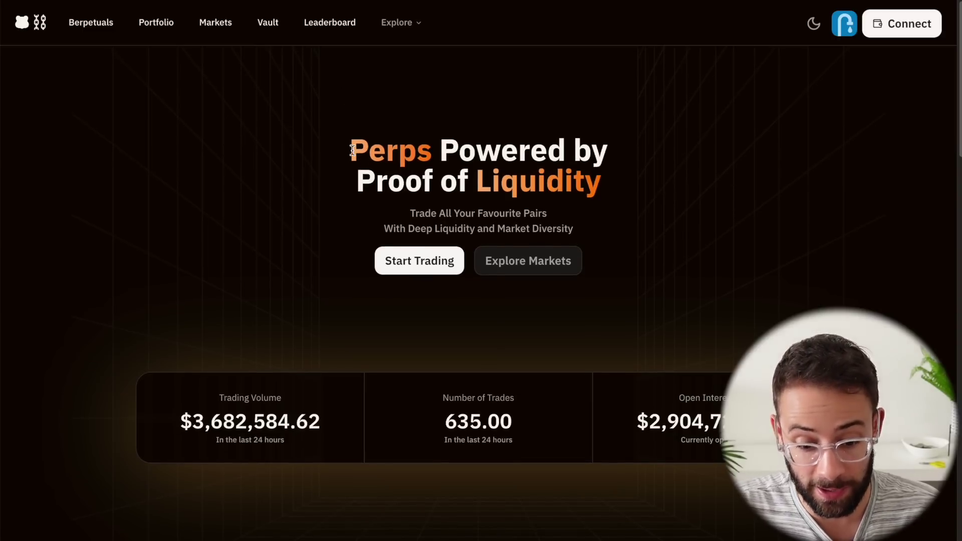
Set up a long order on the ETH-USDC market using the full 10 HONEY balance.
drag(368, 149, 449, 149)
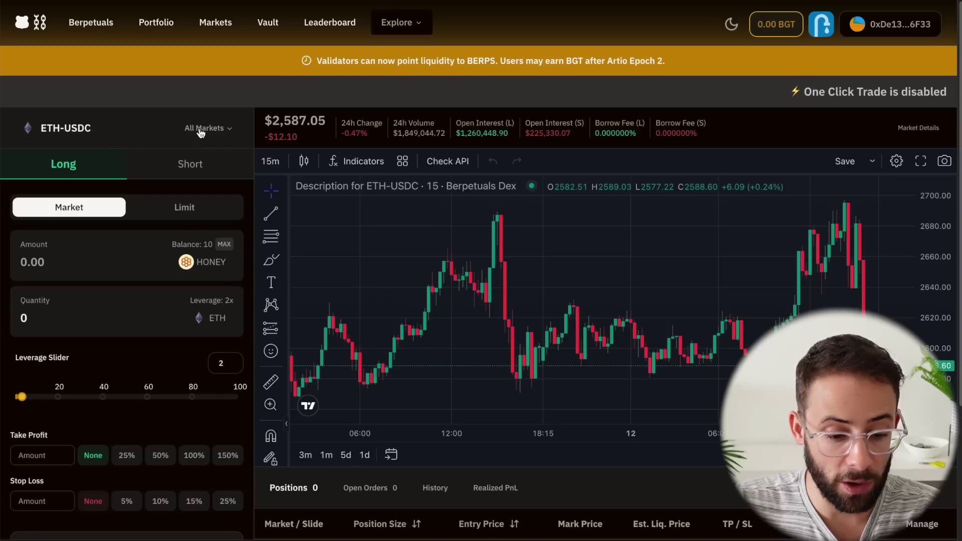
click(221, 131)
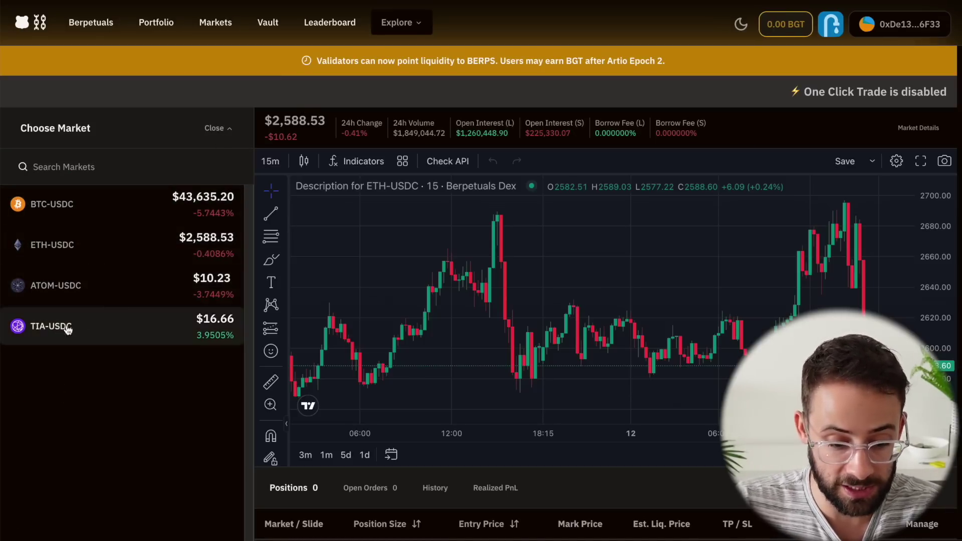
click(222, 130)
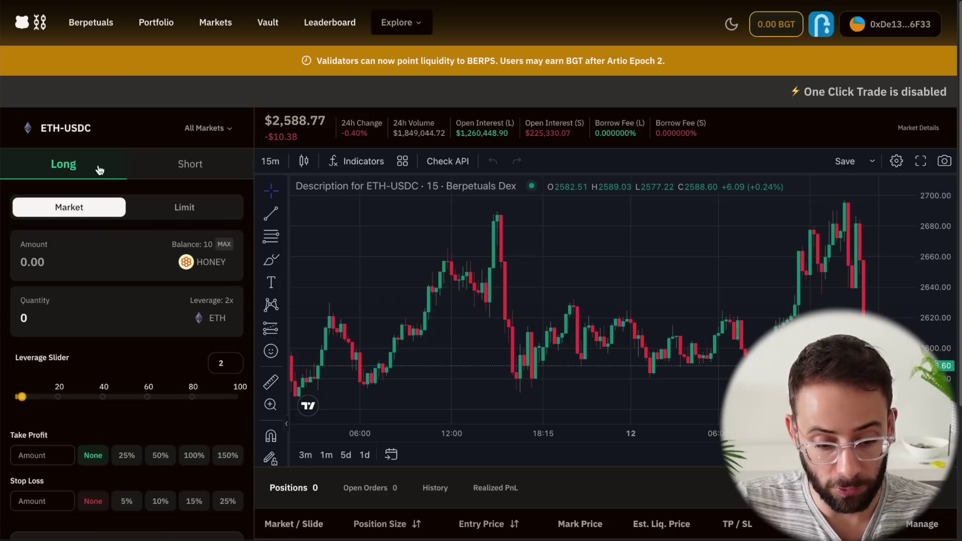
click(183, 165)
click(91, 172)
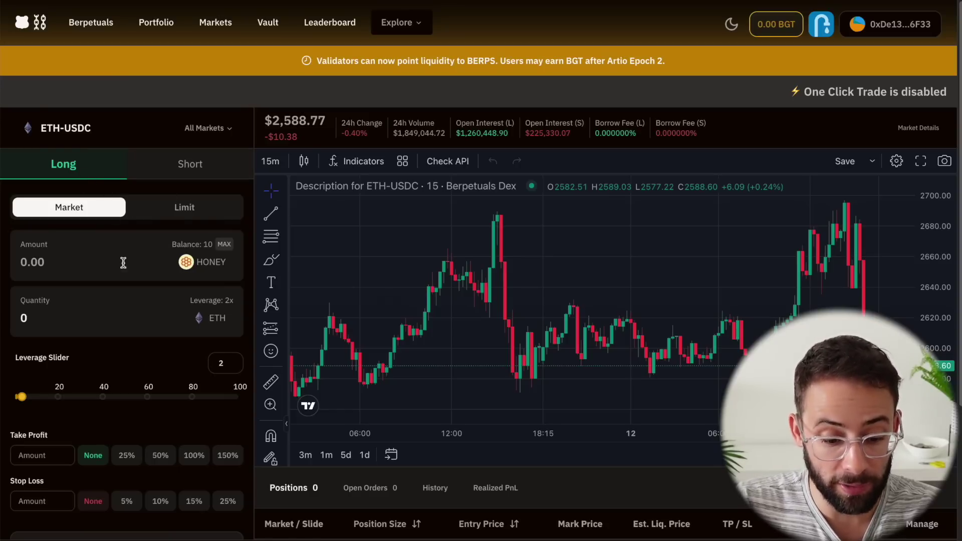
scroll(123, 263, down, 1)
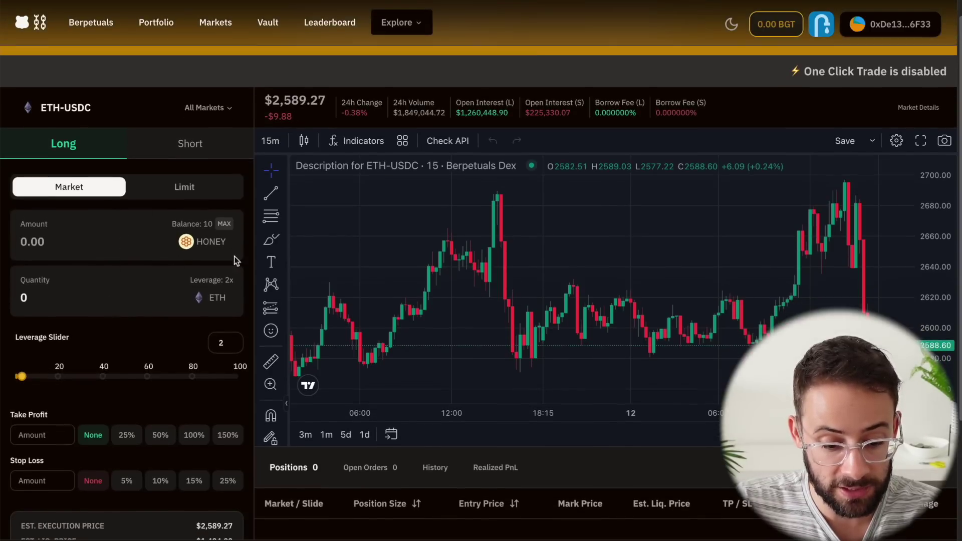
scroll(191, 272, down, 1)
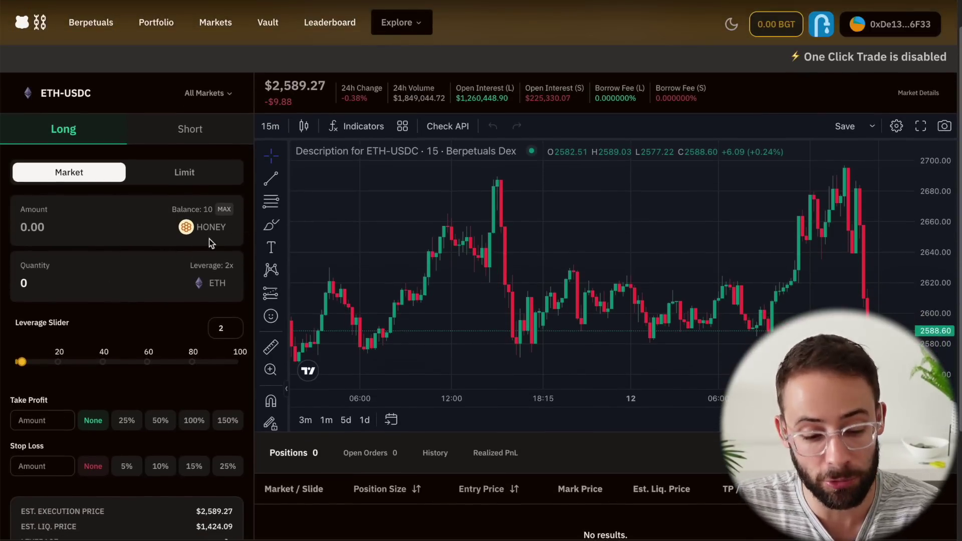
scroll(206, 254, up, 2)
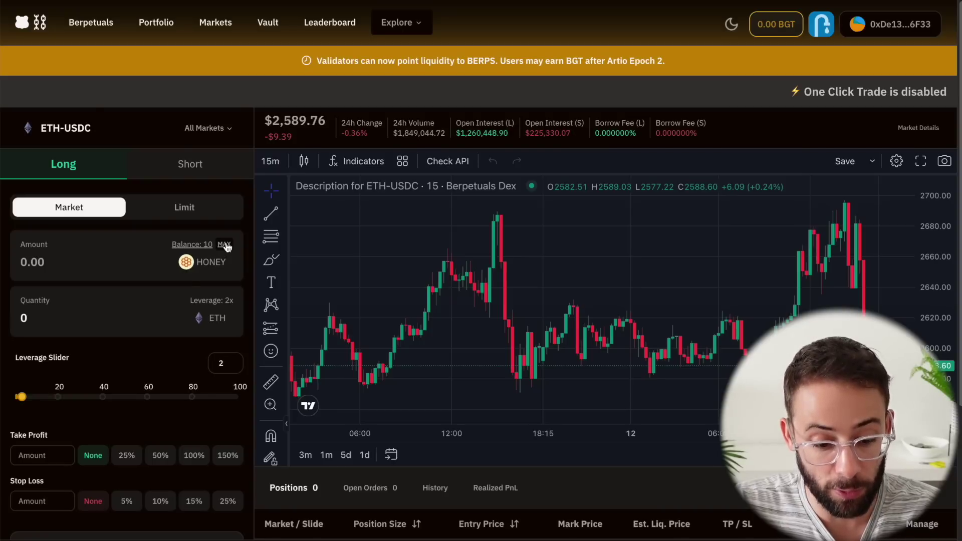
click(224, 244)
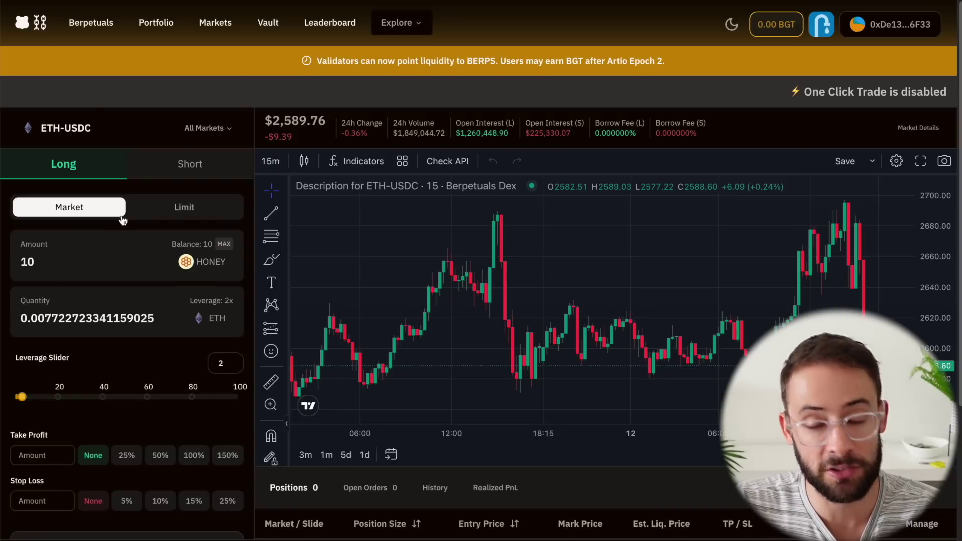
Raise leverage to 100x, set 50% take profit and 5% stop loss, then attempt the HONEY approval, which errors.
scroll(3, 371, down, 1)
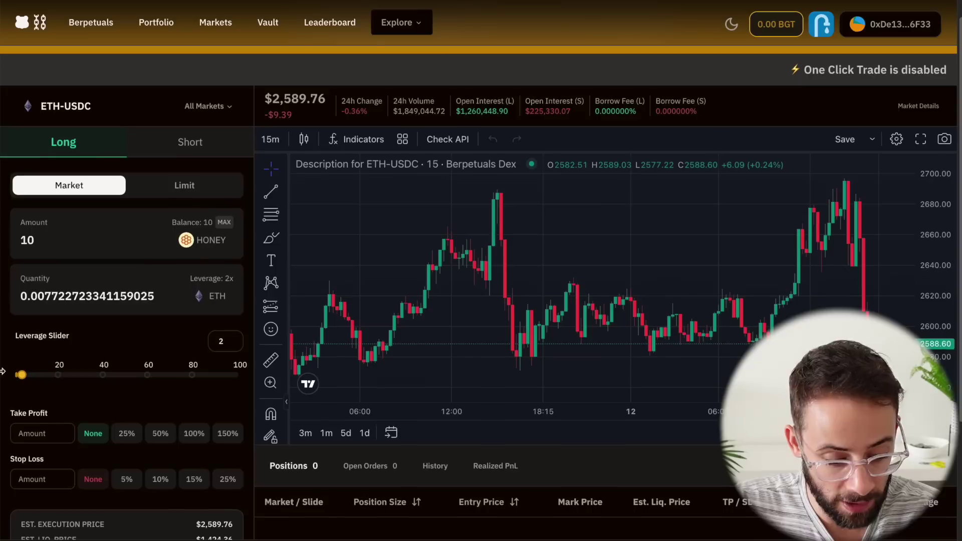
drag(21, 376, 260, 376)
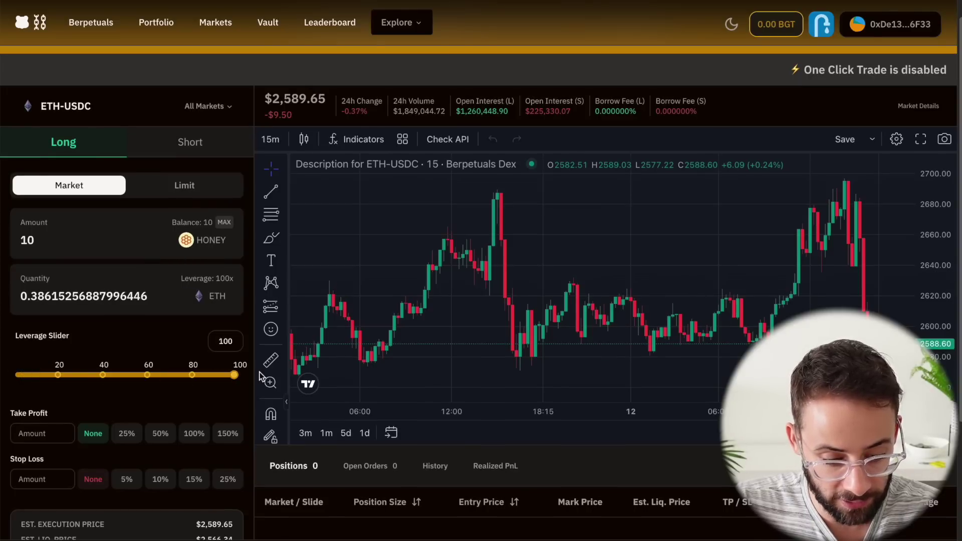
scroll(160, 319, down, 3)
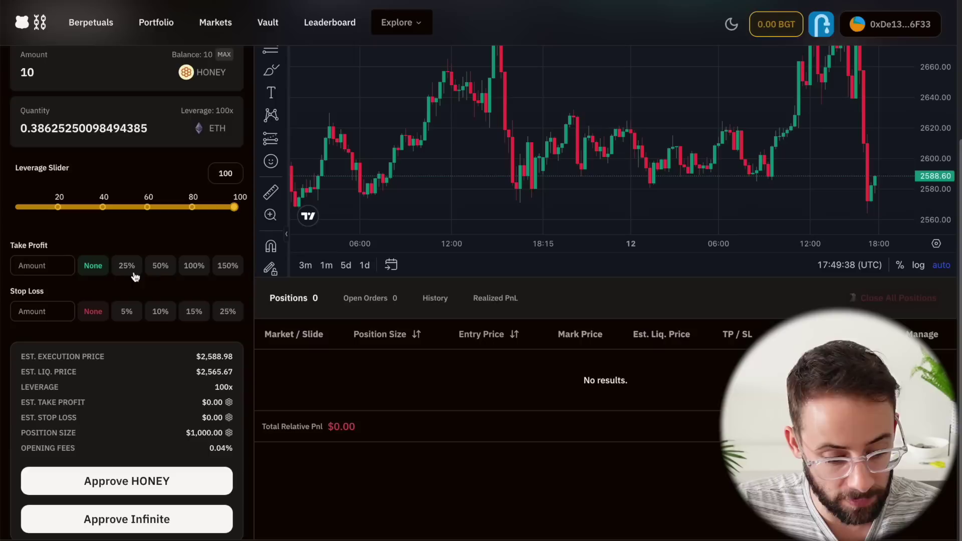
click(165, 272)
click(126, 311)
scroll(143, 374, down, 1)
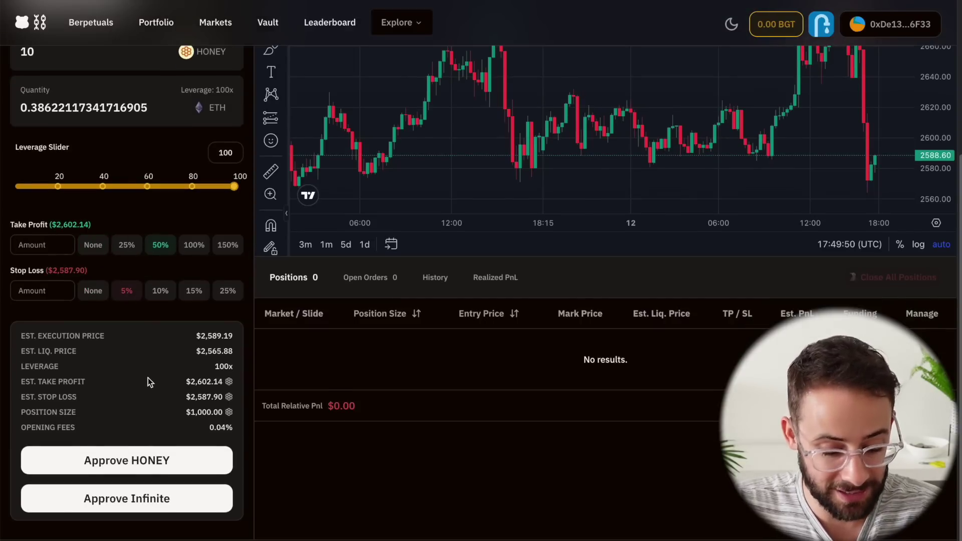
click(159, 506)
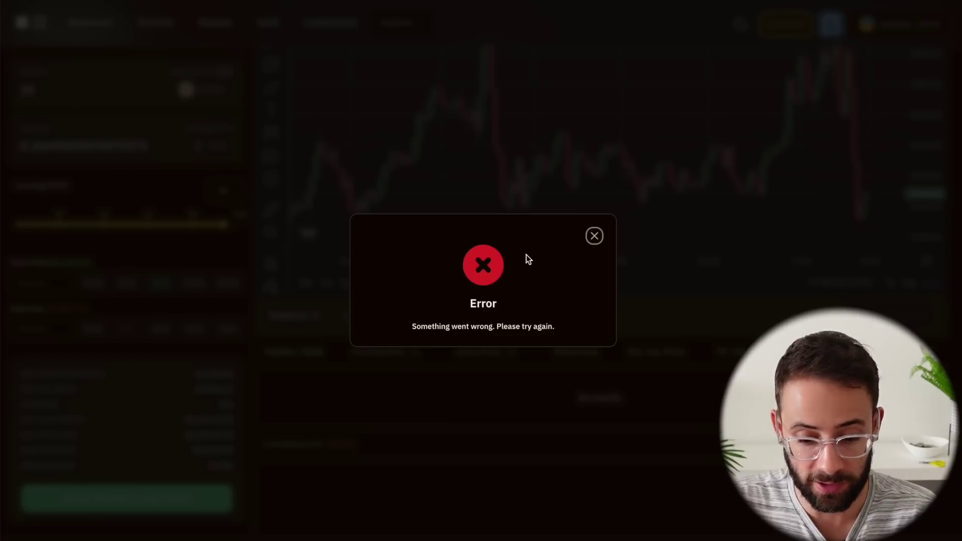
click(594, 237)
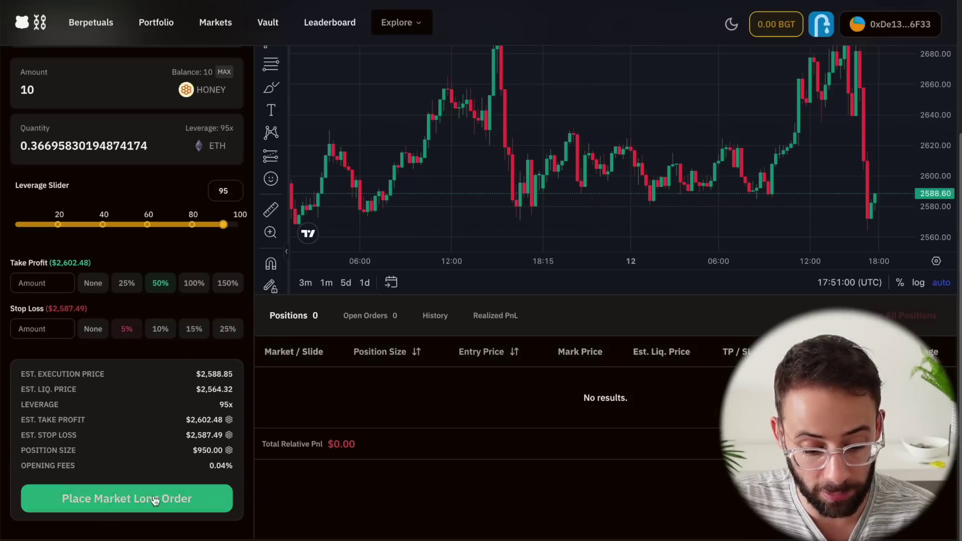
Dismiss the ETH market order's success message and review recent activity in the wallet.
scroll(160, 453, up, 1)
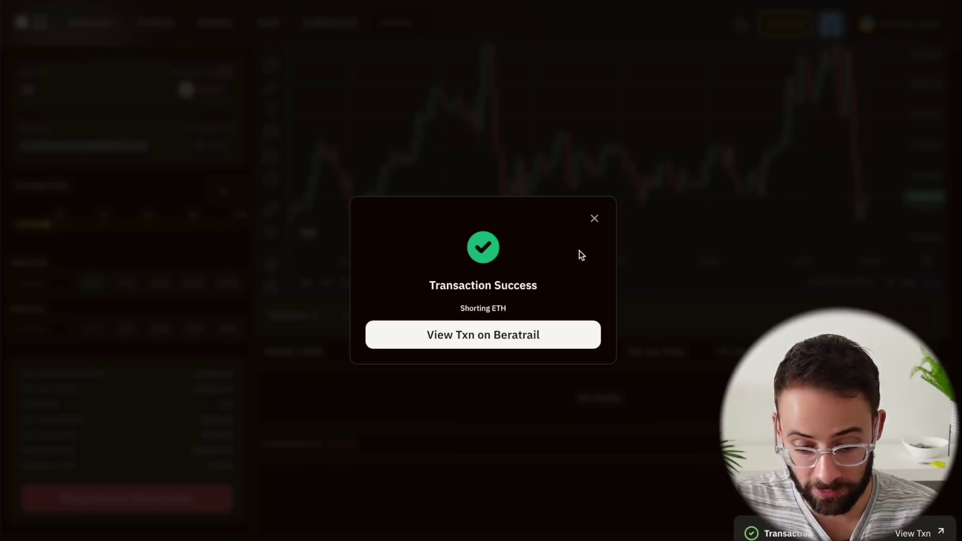
drag(452, 308, 506, 307)
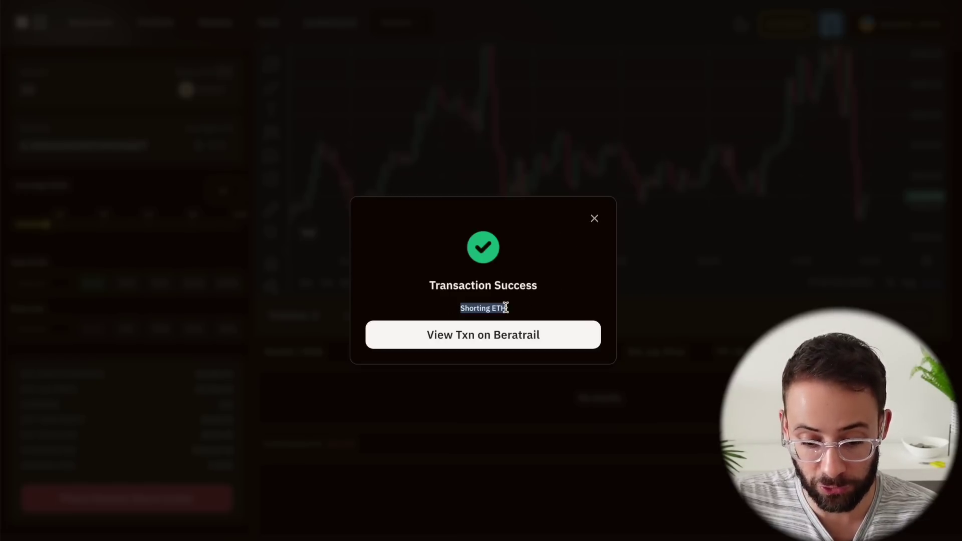
click(512, 301)
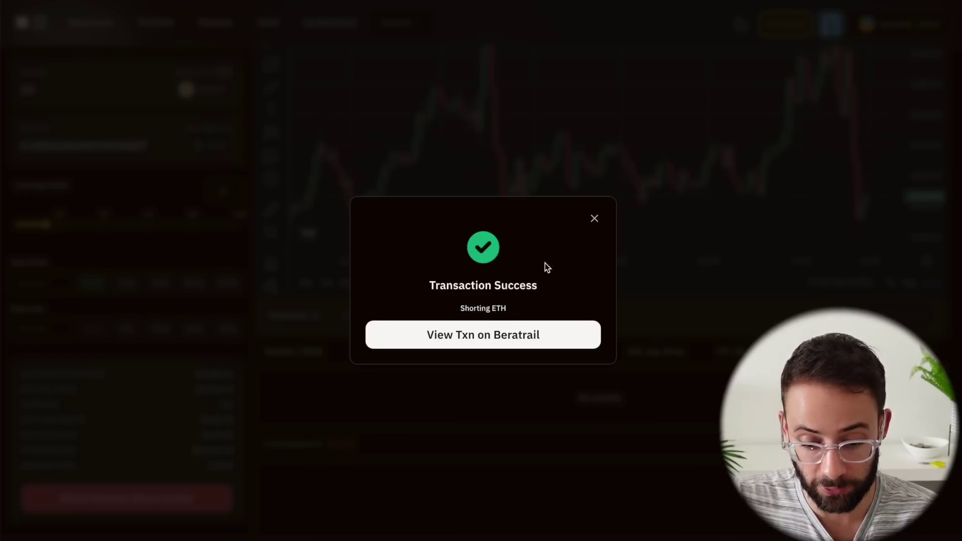
click(594, 221)
scroll(187, 212, up, 3)
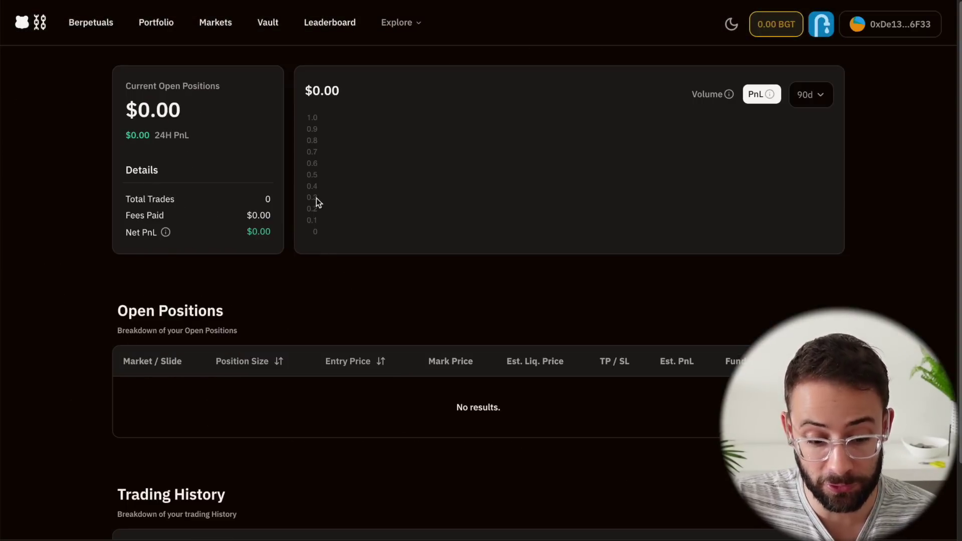
scroll(290, 311, down, 1)
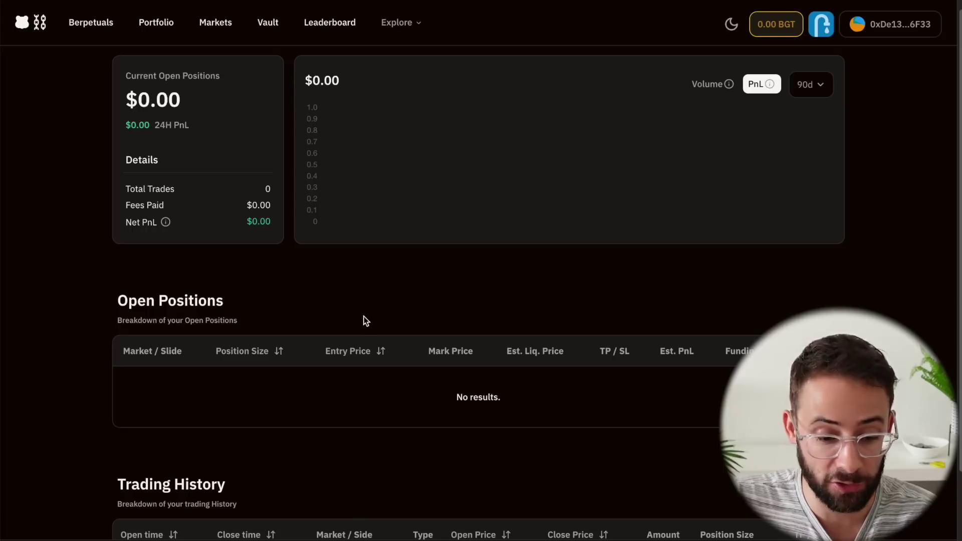
scroll(232, 317, up, 1)
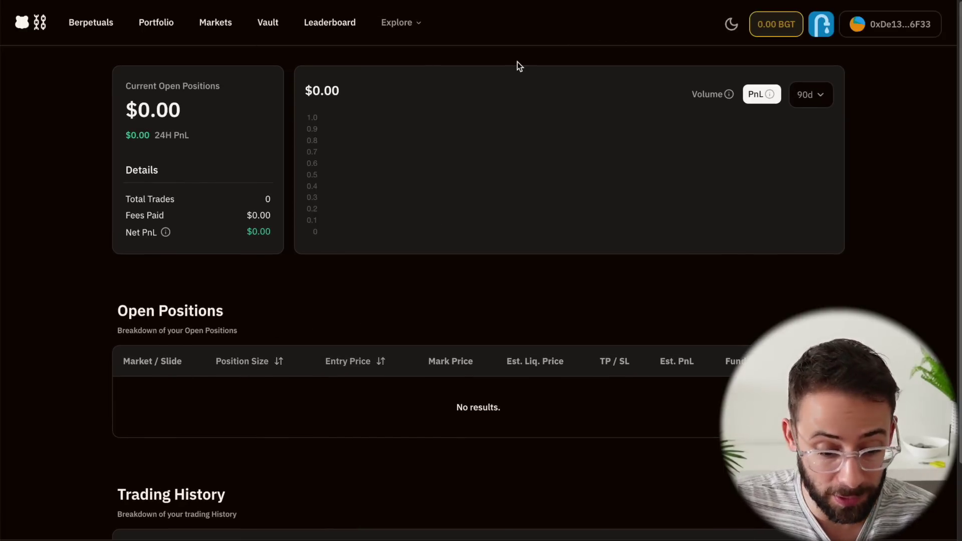
scroll(232, 285, down, 5)
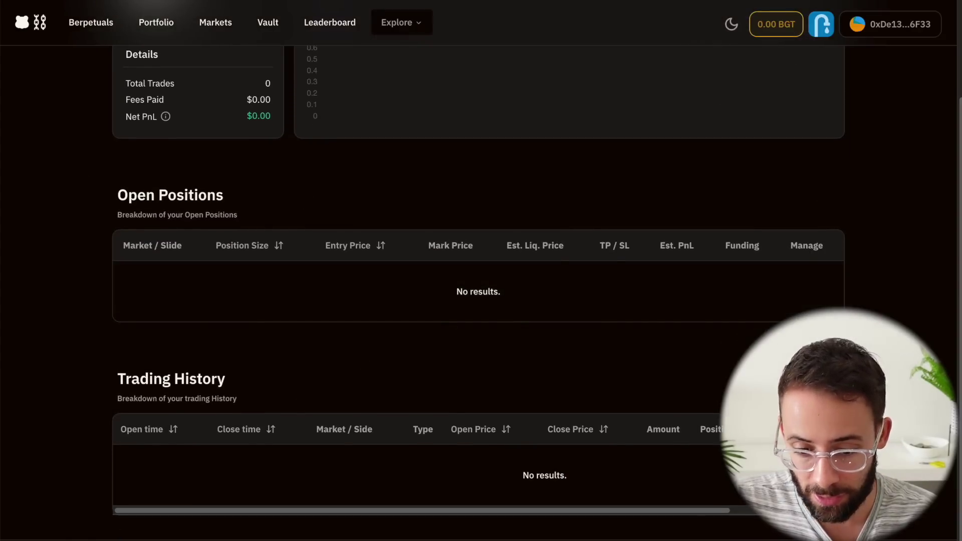
key(alt+shift+m)
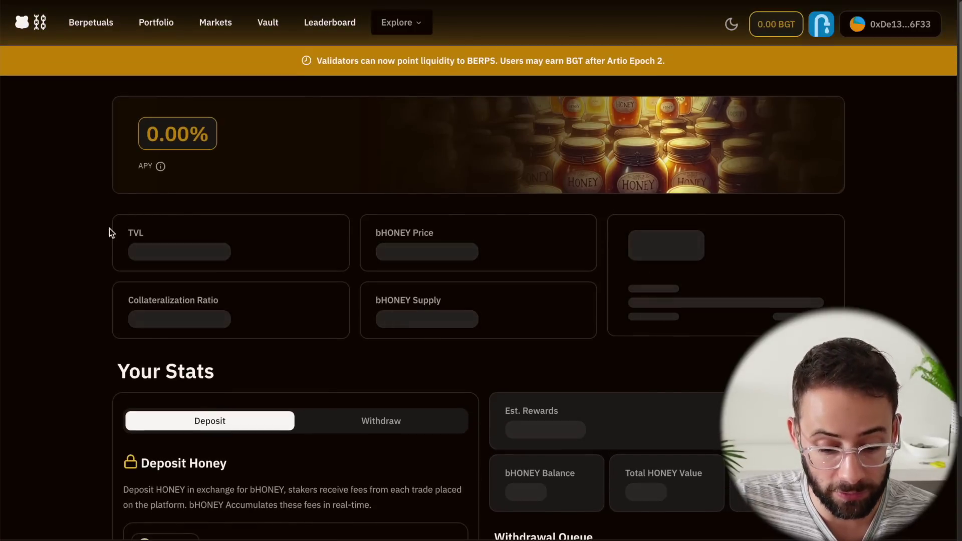
Scroll the Berps Vault page to review the Deposit Honey section.
scroll(101, 279, down, 3)
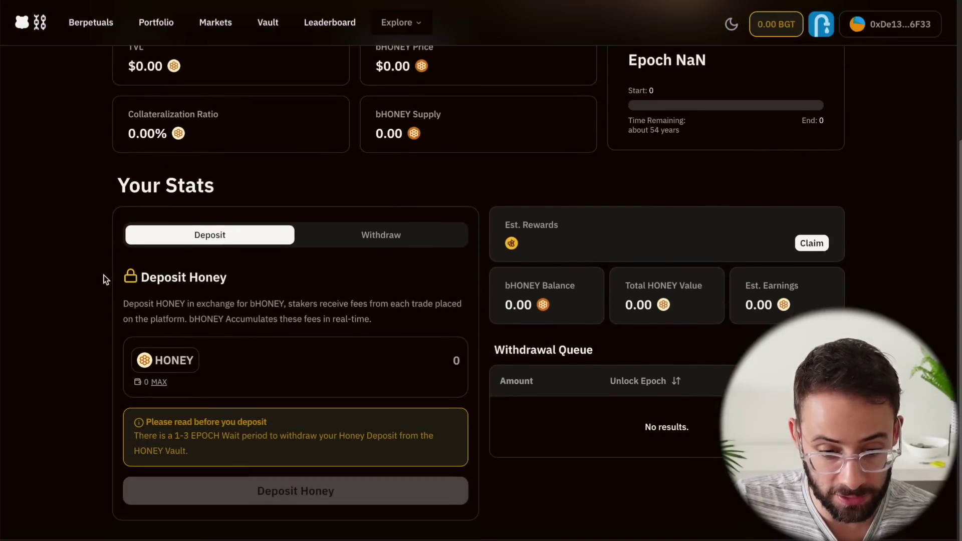
scroll(104, 279, up, 2)
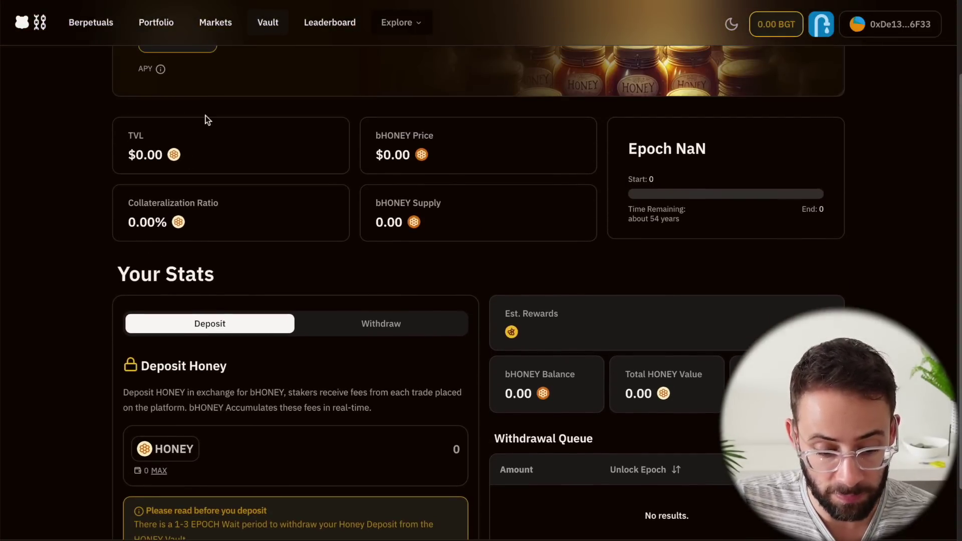
scroll(179, 290, down, 2)
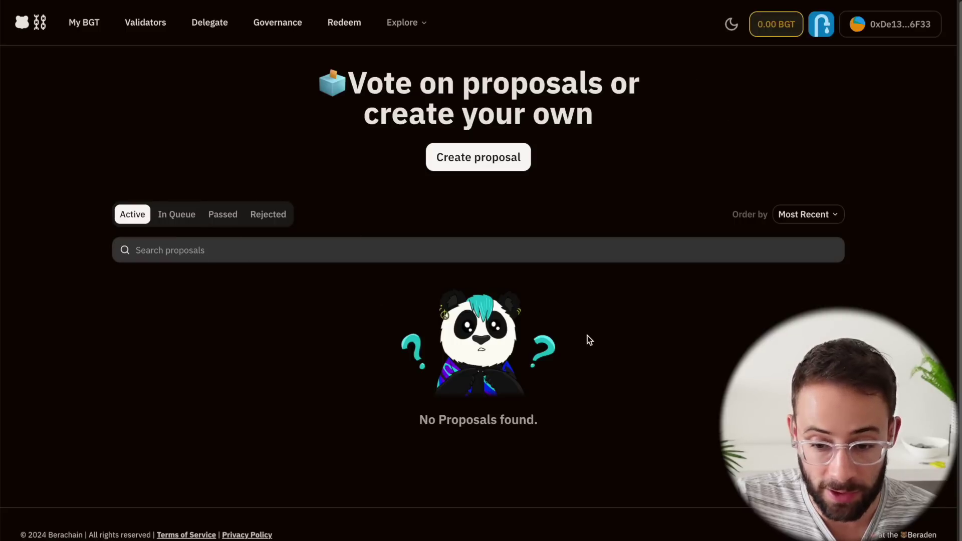
Browse the BGT Station Validators list down through the validator table.
click(157, 25)
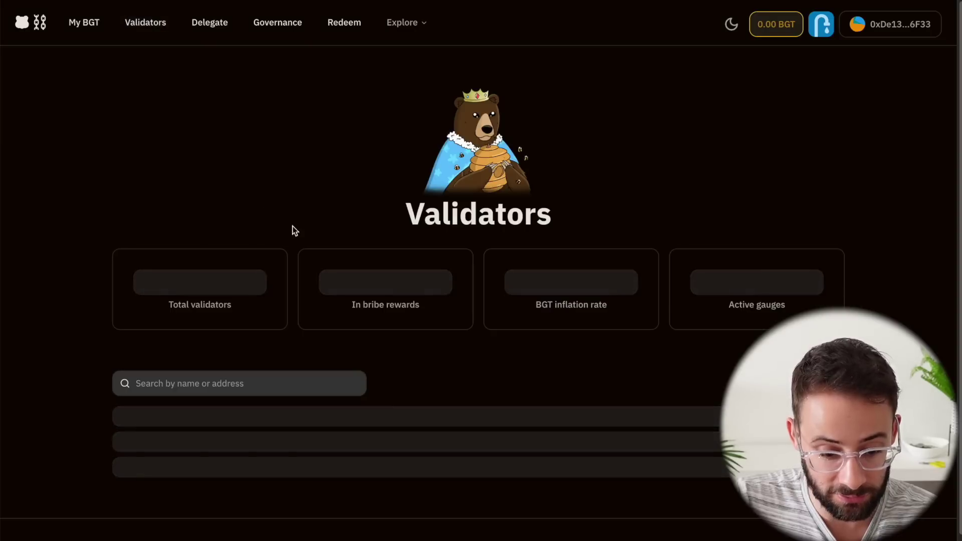
scroll(236, 262, down, 5)
scroll(100, 285, down, 2)
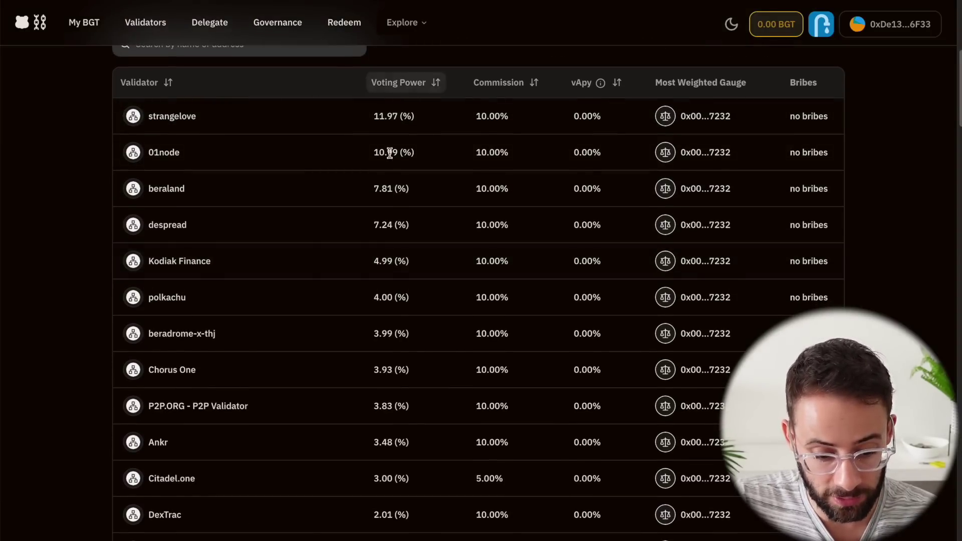
scroll(365, 316, down, 3)
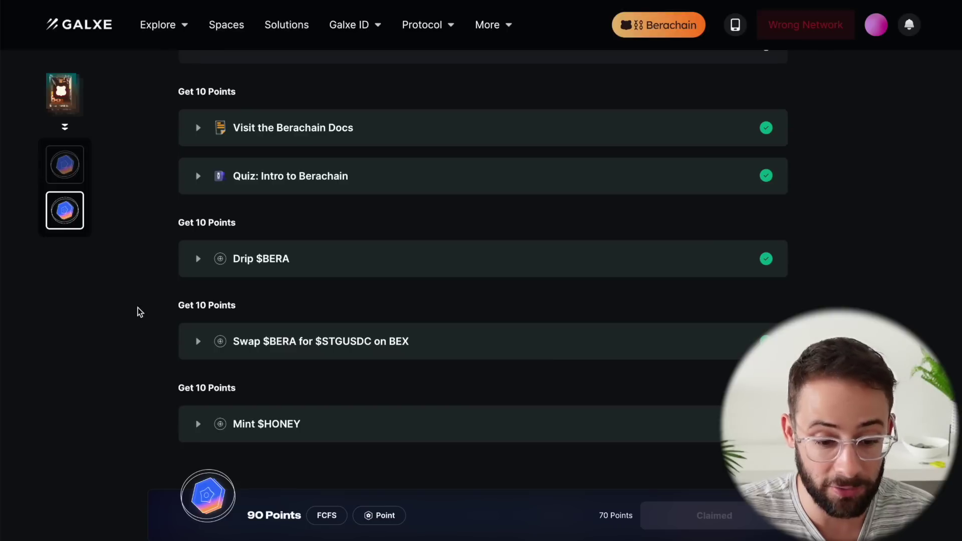
Scroll the Galxe Berachain quest tasks down to the 90 Points reward card.
scroll(144, 273, down, 2)
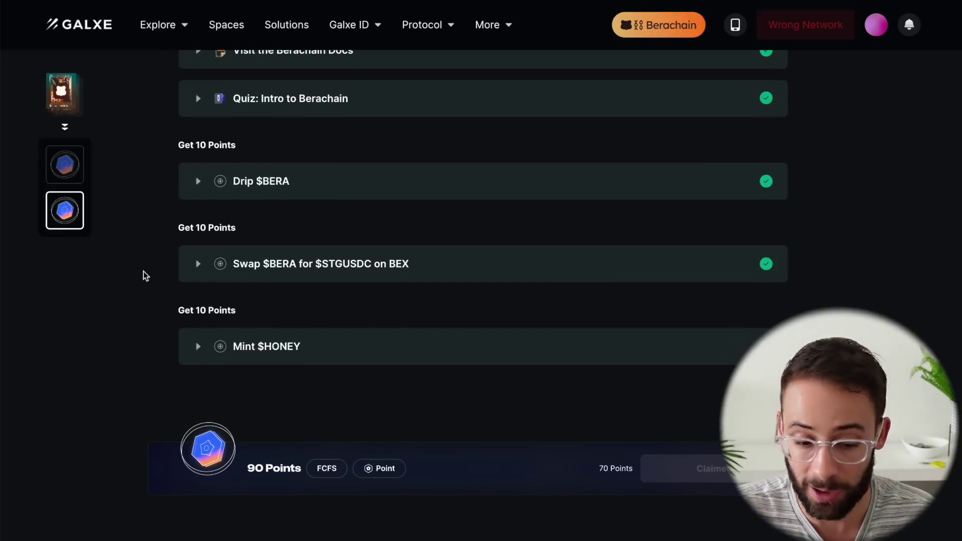